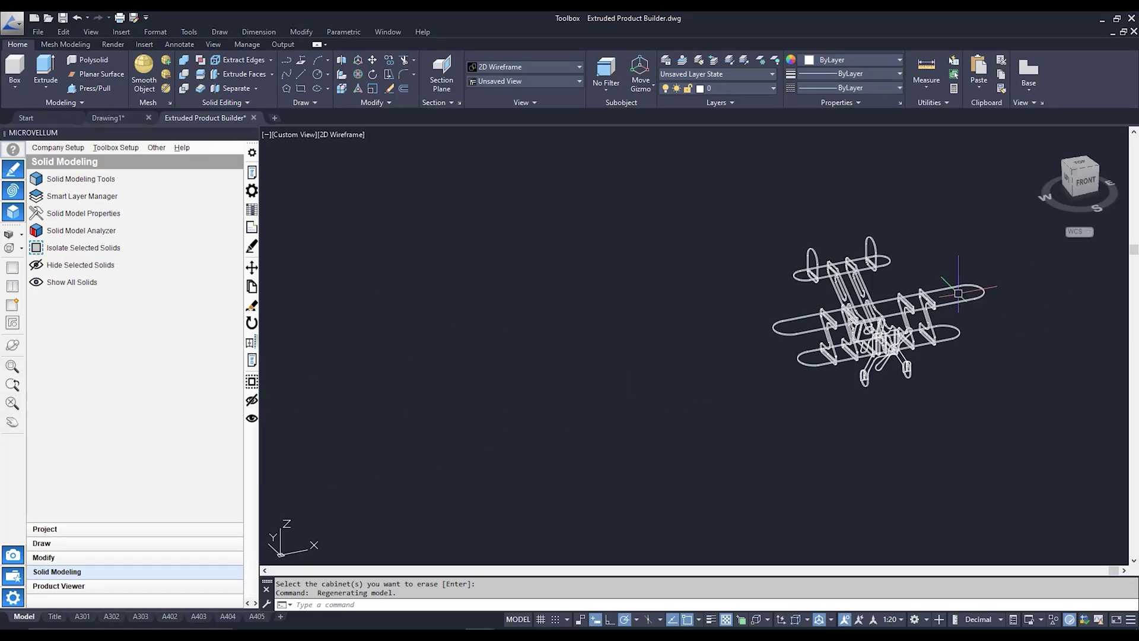
Step: Analyze all solids of the curved counter wall with the Solid Model Analyzer, save to current project, and draw the product below the airplane
scroll(958, 293, up, 2)
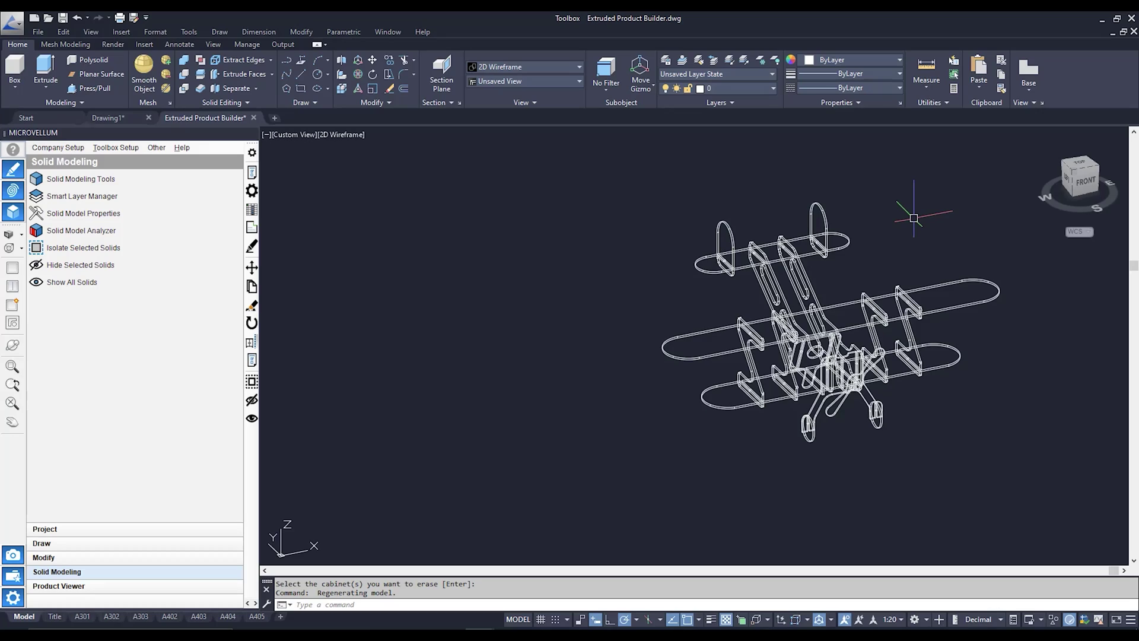
scroll(906, 219, down, 5)
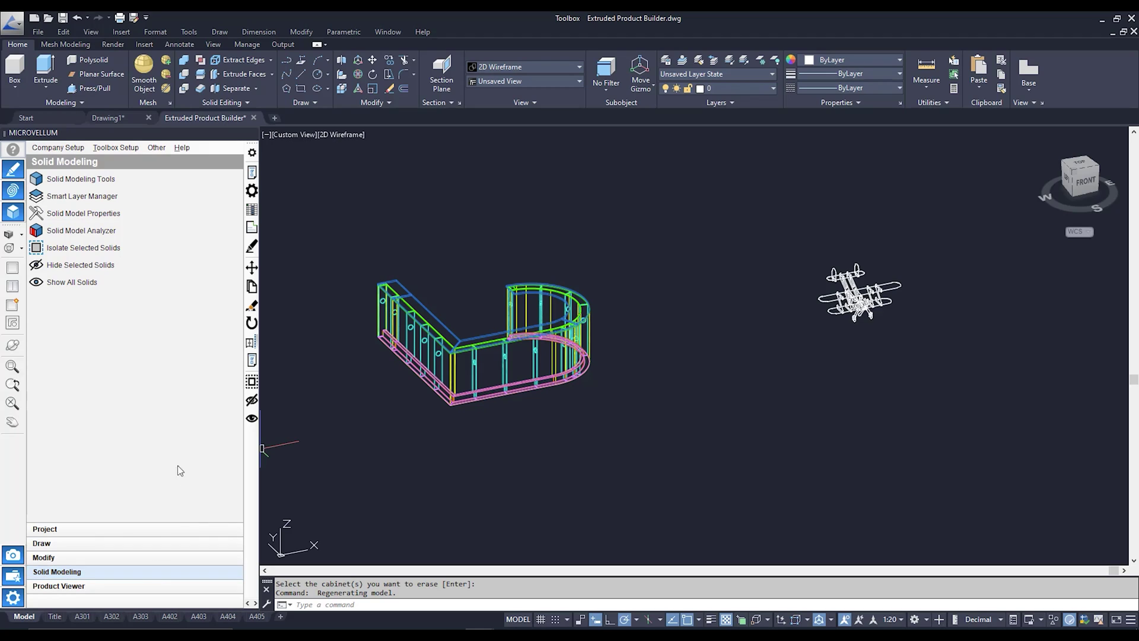
click(143, 231)
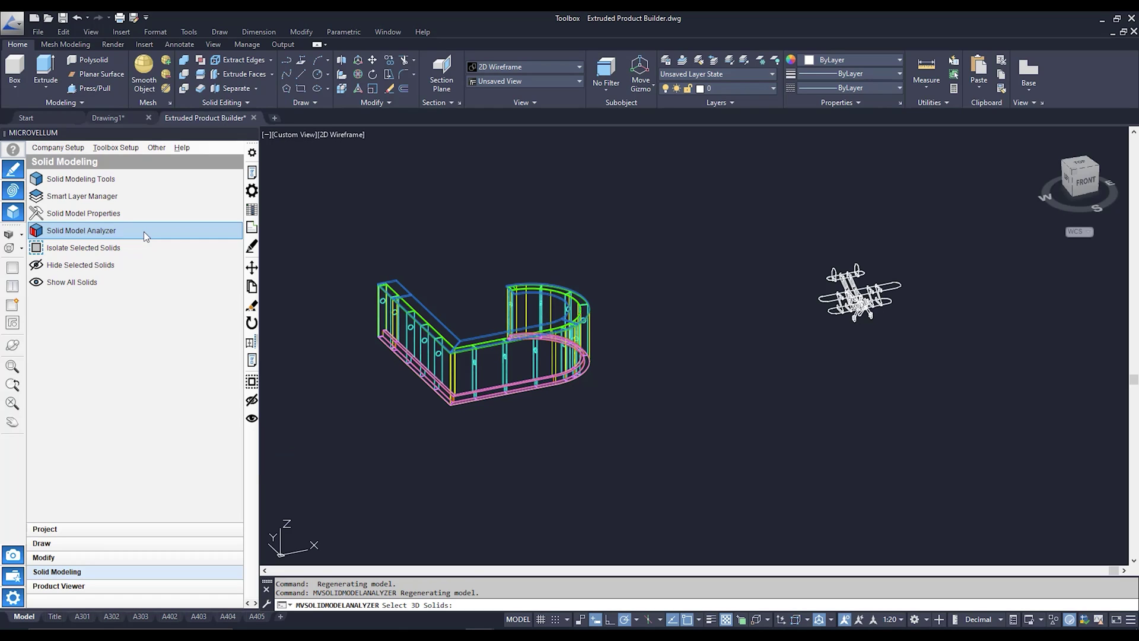
click(339, 213)
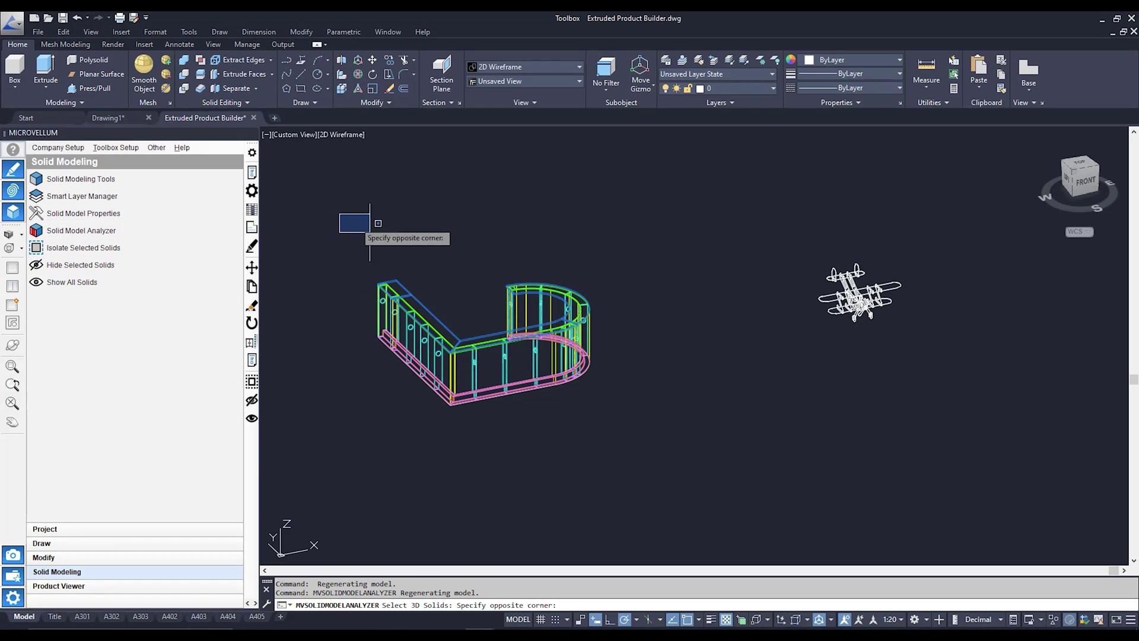
click(635, 430)
key(Return)
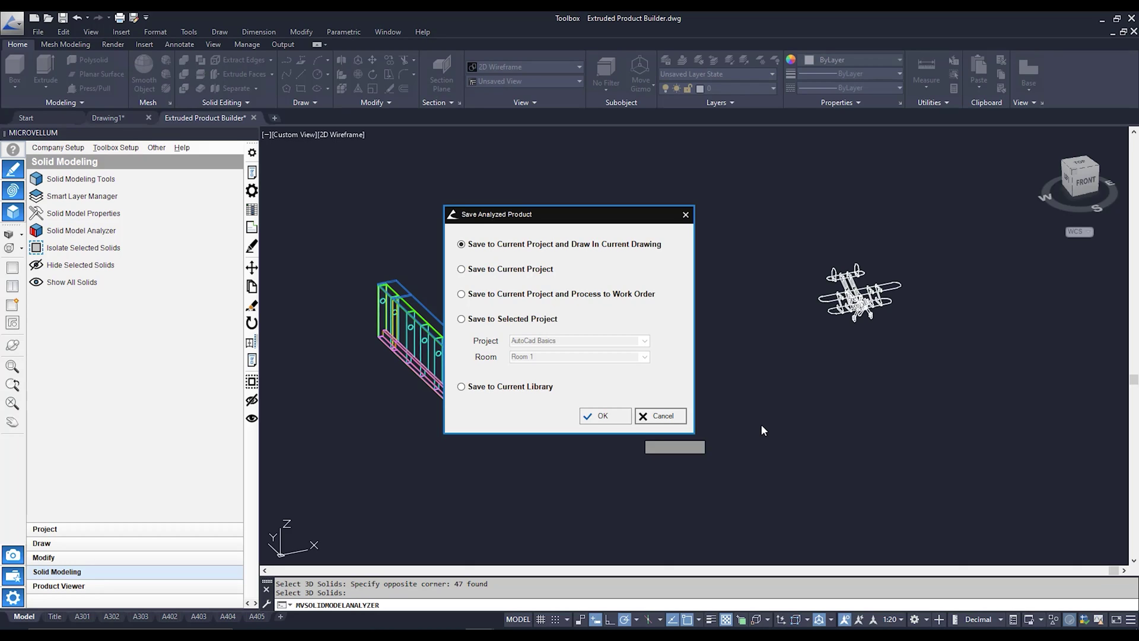
click(604, 416)
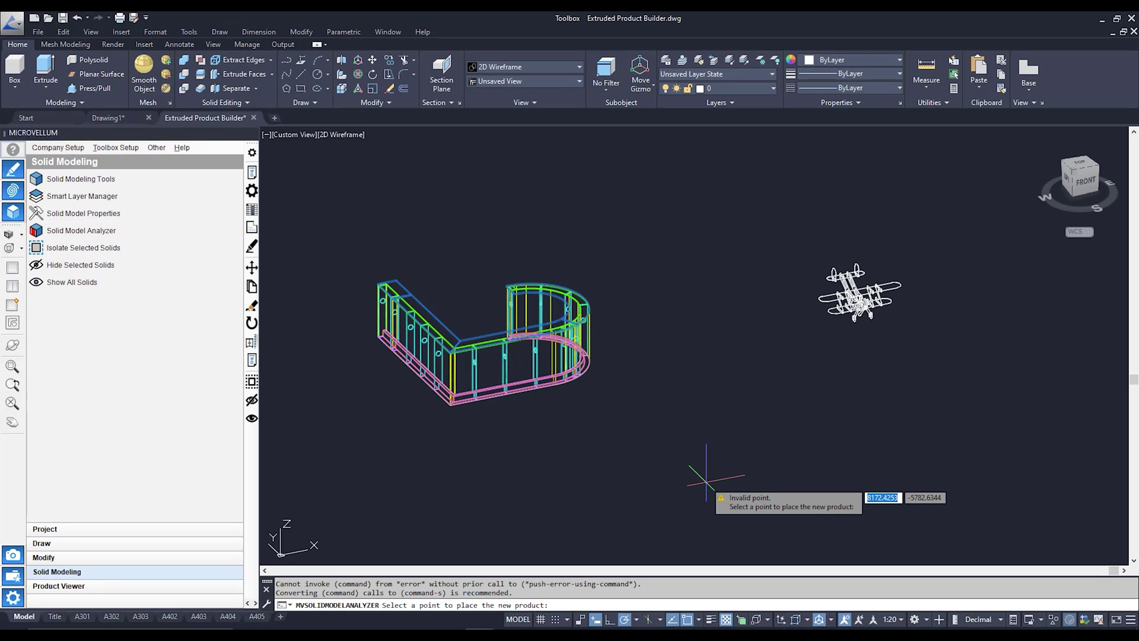
click(706, 477)
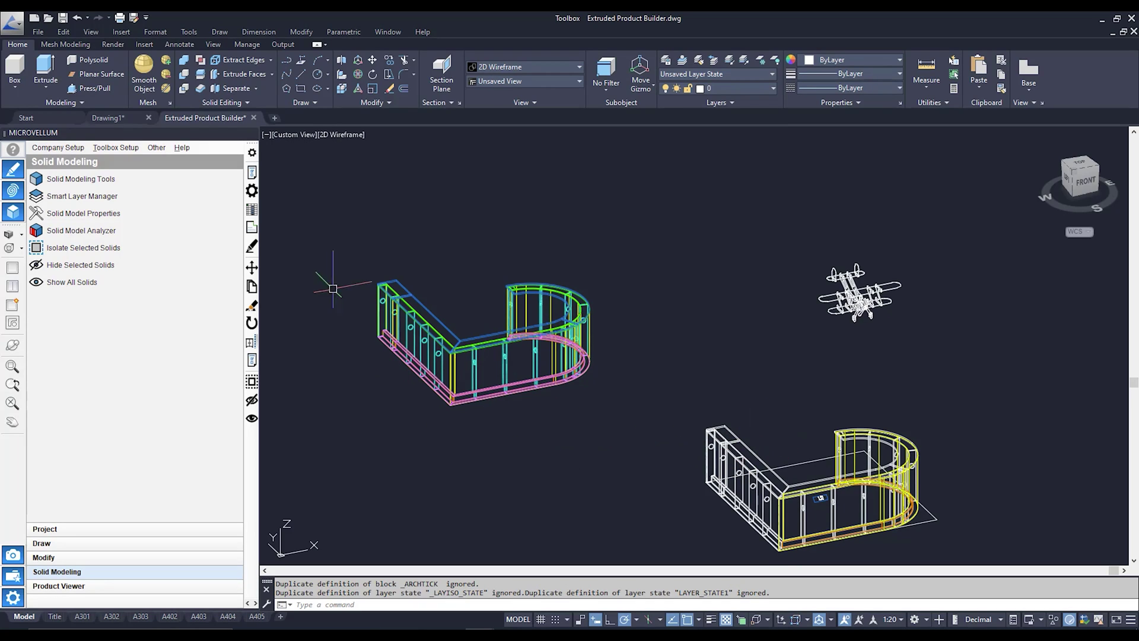
Step: Examine the part properties of the newly placed wall product, including a Benchtop and a Top Plate part
click(100, 561)
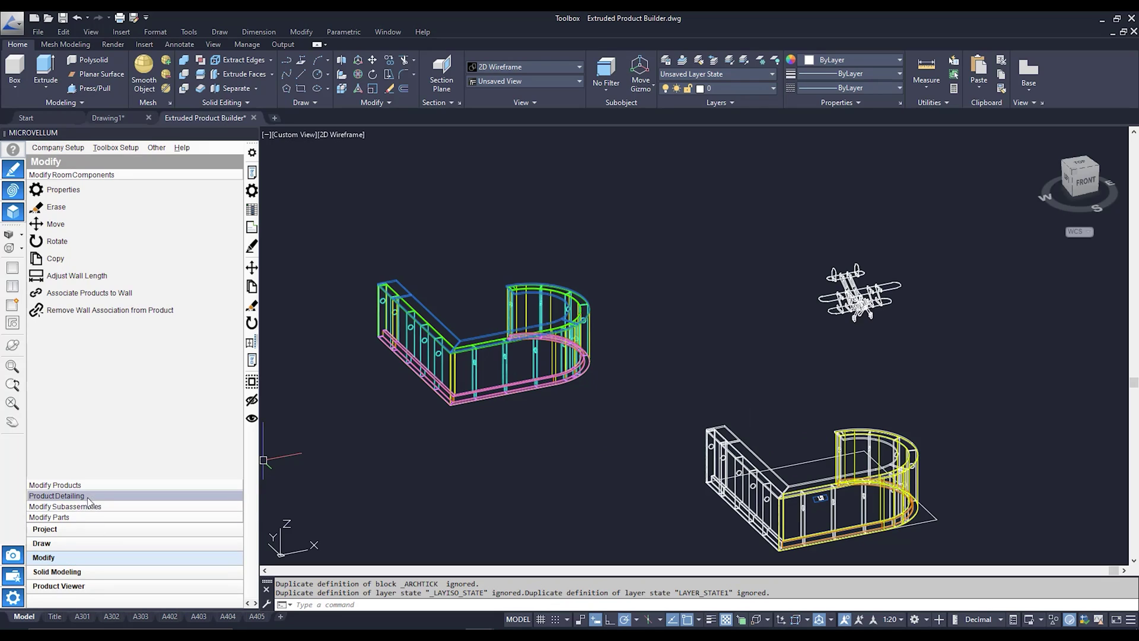
click(90, 486)
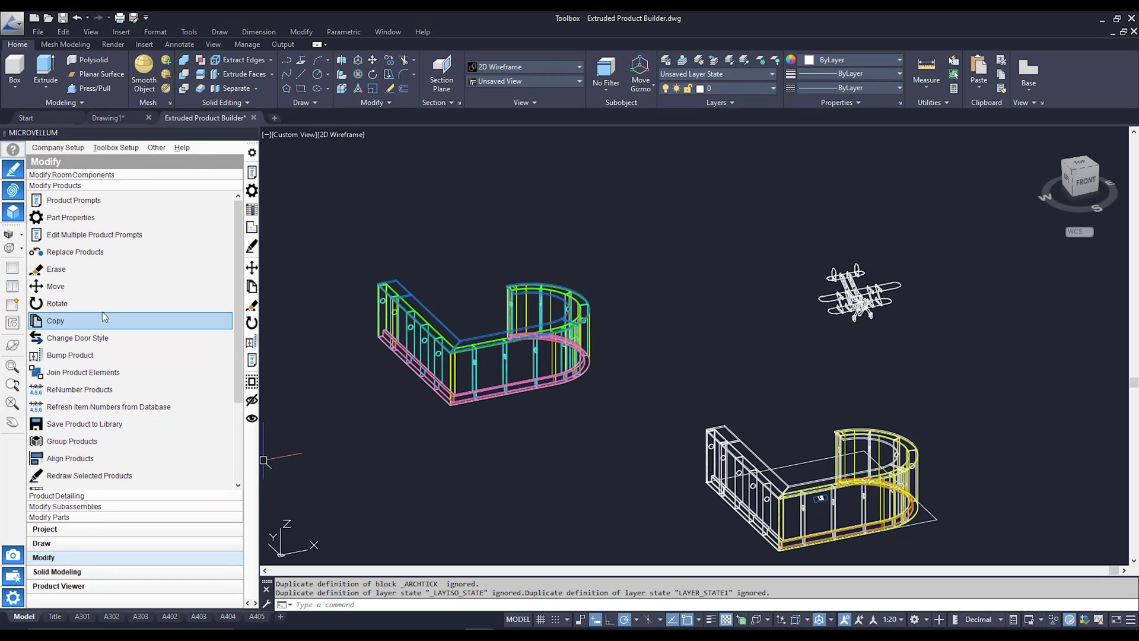
click(108, 219)
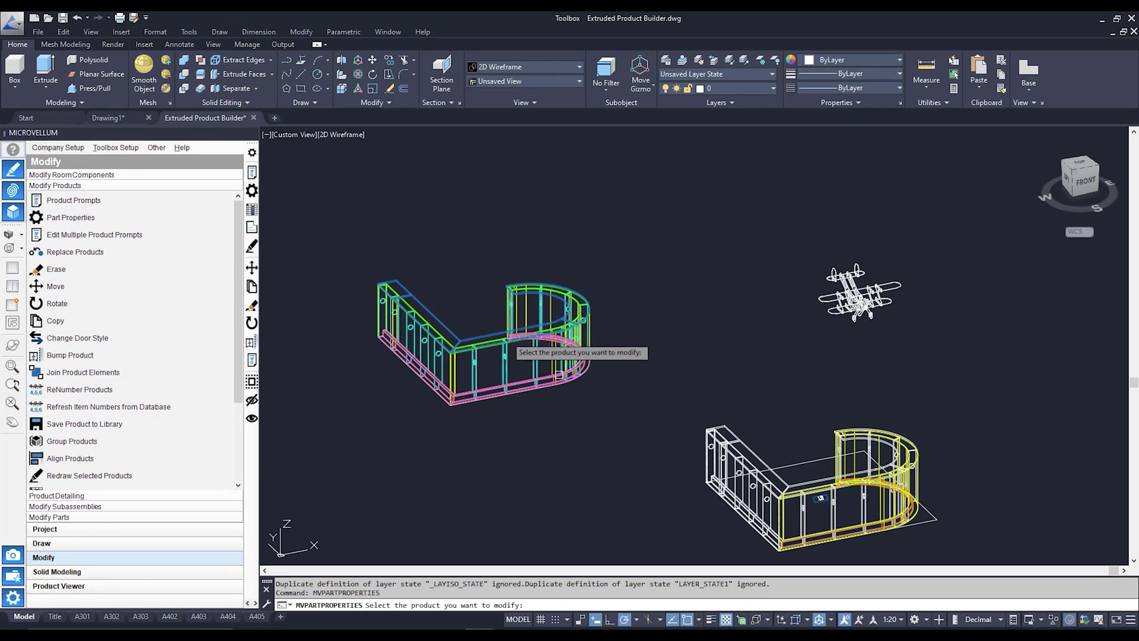
click(744, 424)
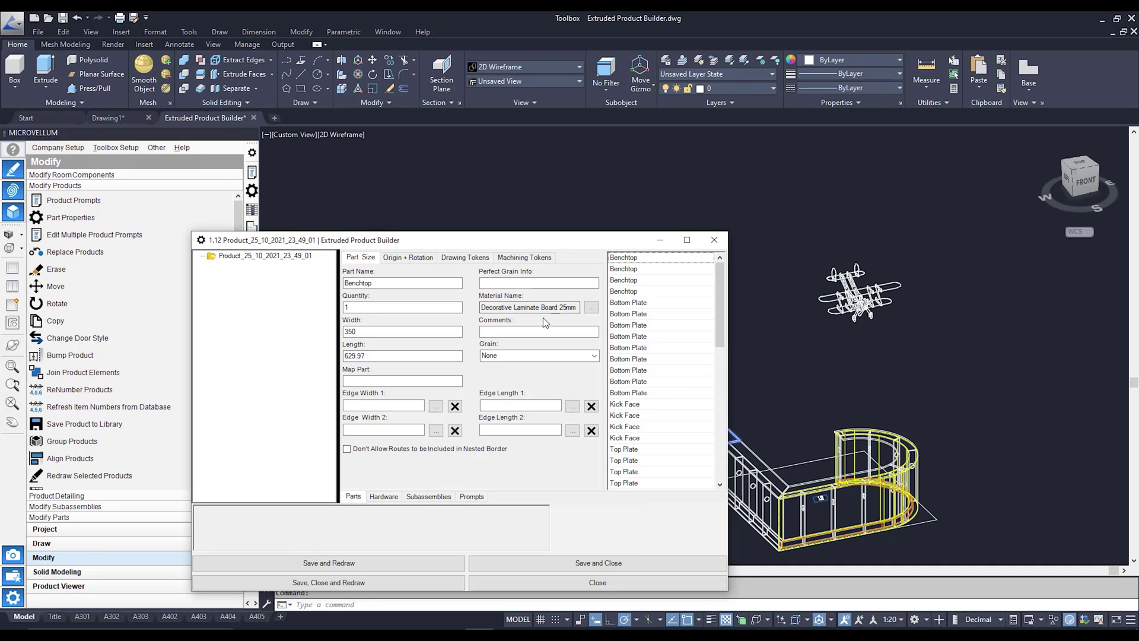
click(637, 280)
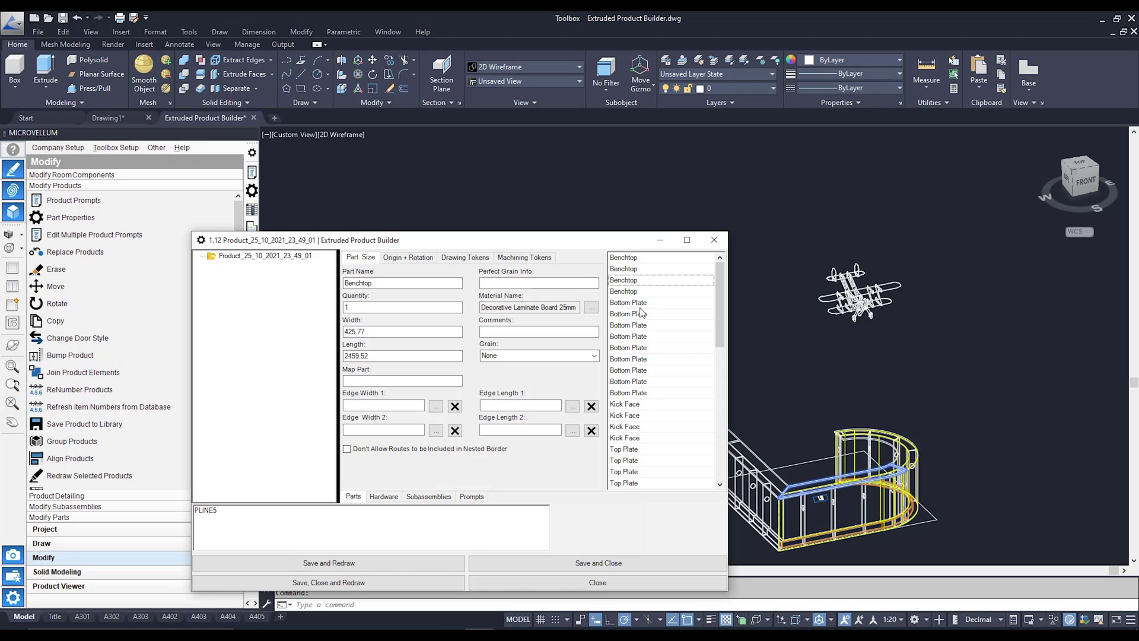
scroll(638, 406, down, 2)
scroll(639, 407, down, 2)
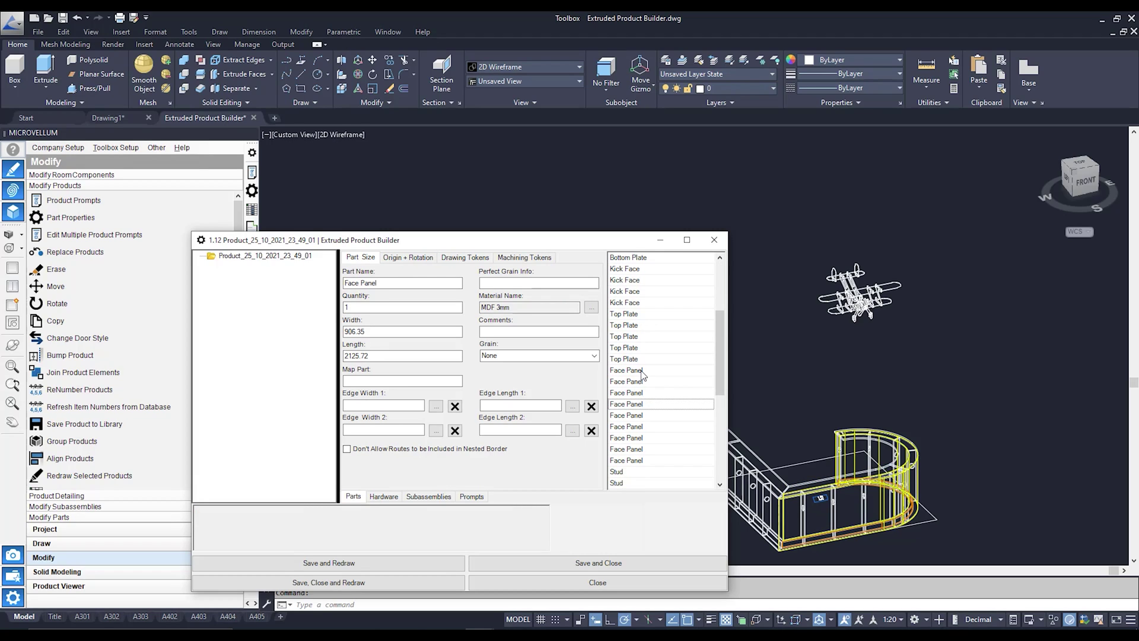
click(644, 315)
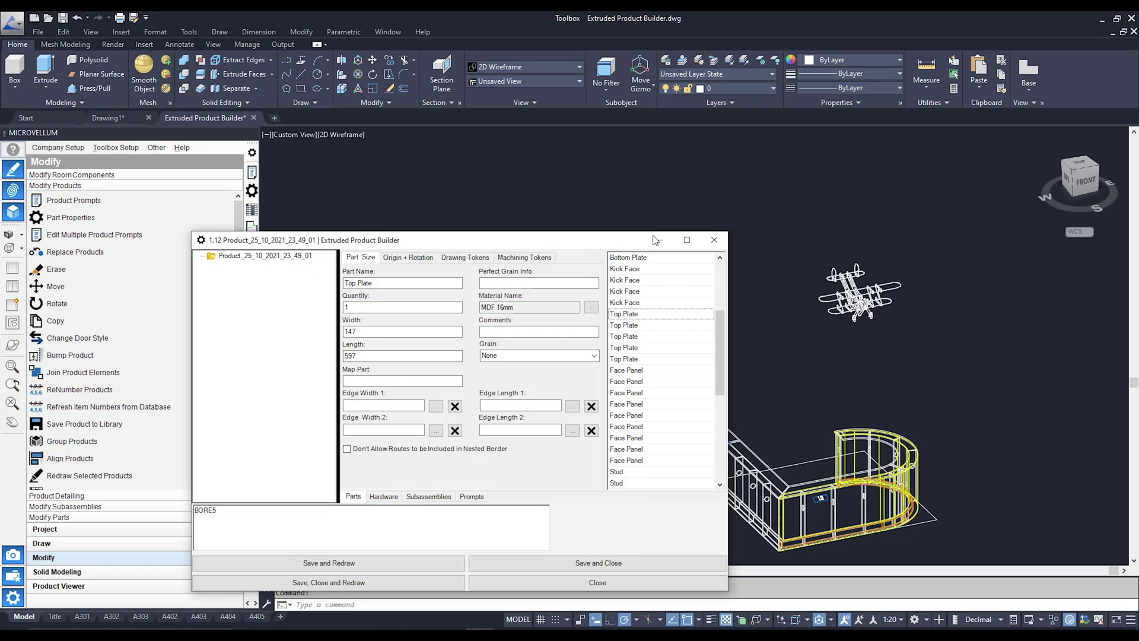
click(718, 240)
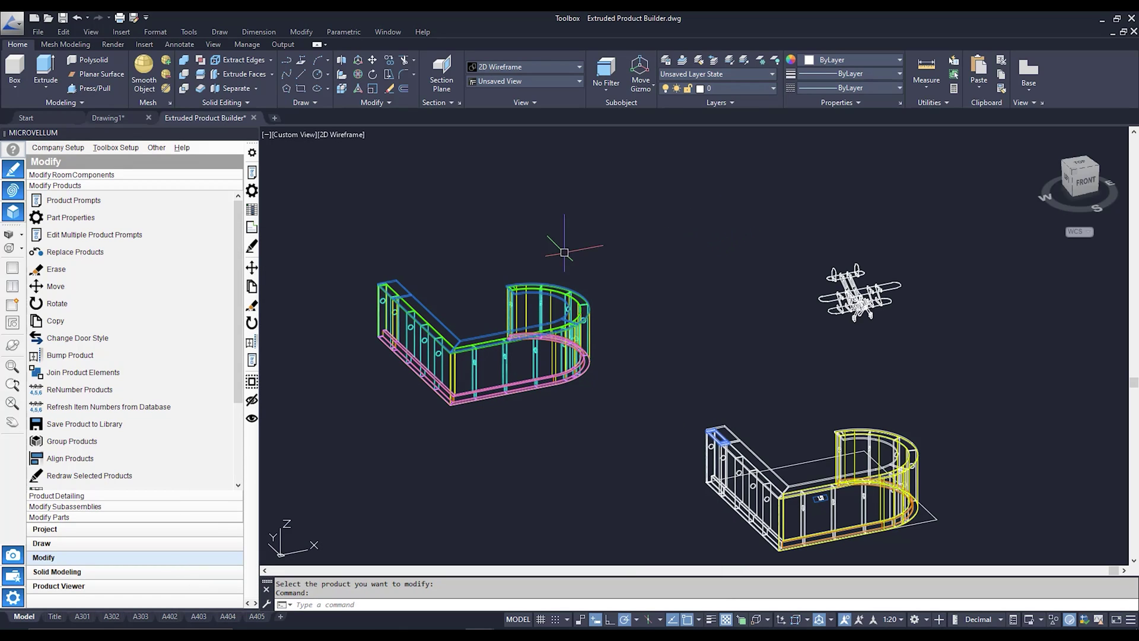
Step: Rename the analyzed wall product as "Stud Wall" in the product list
click(93, 588)
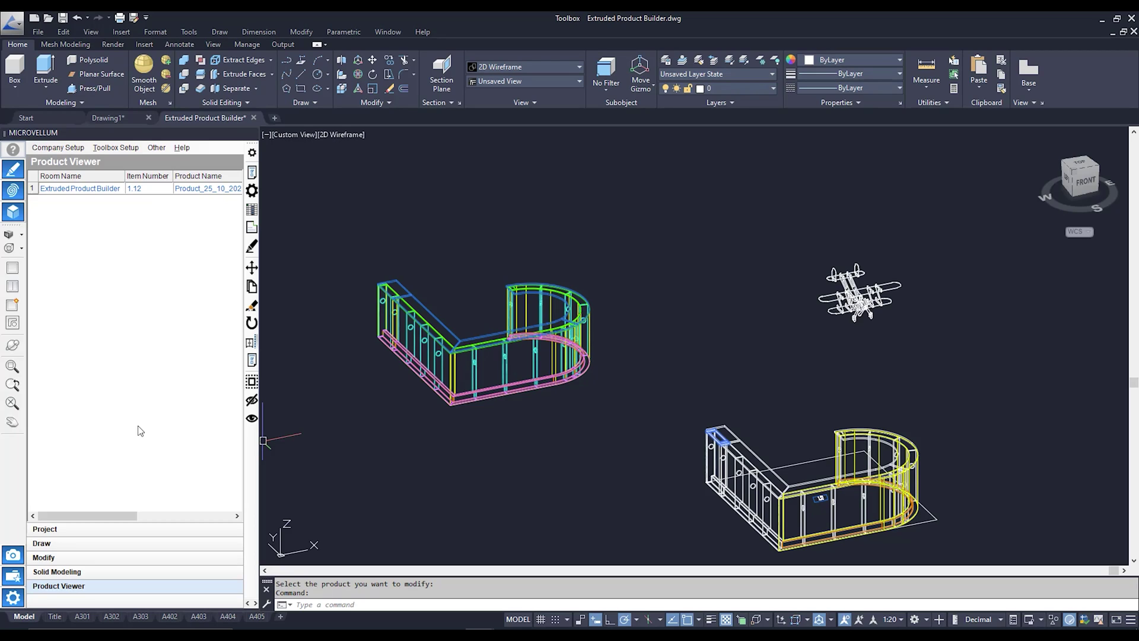
drag(123, 513, 159, 523)
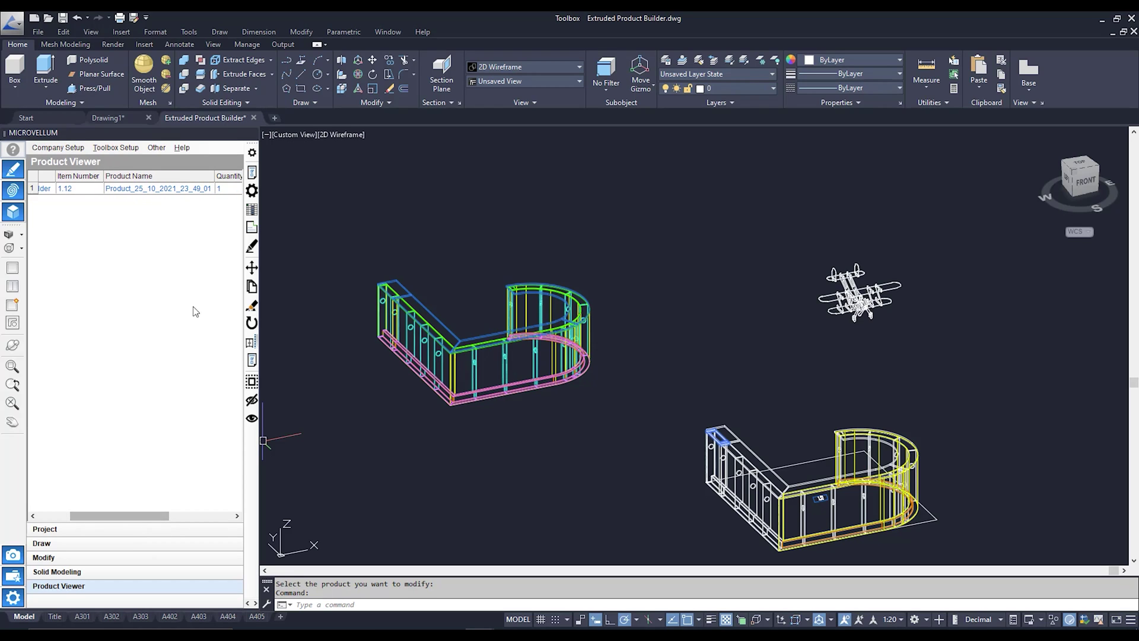
double_click(169, 188)
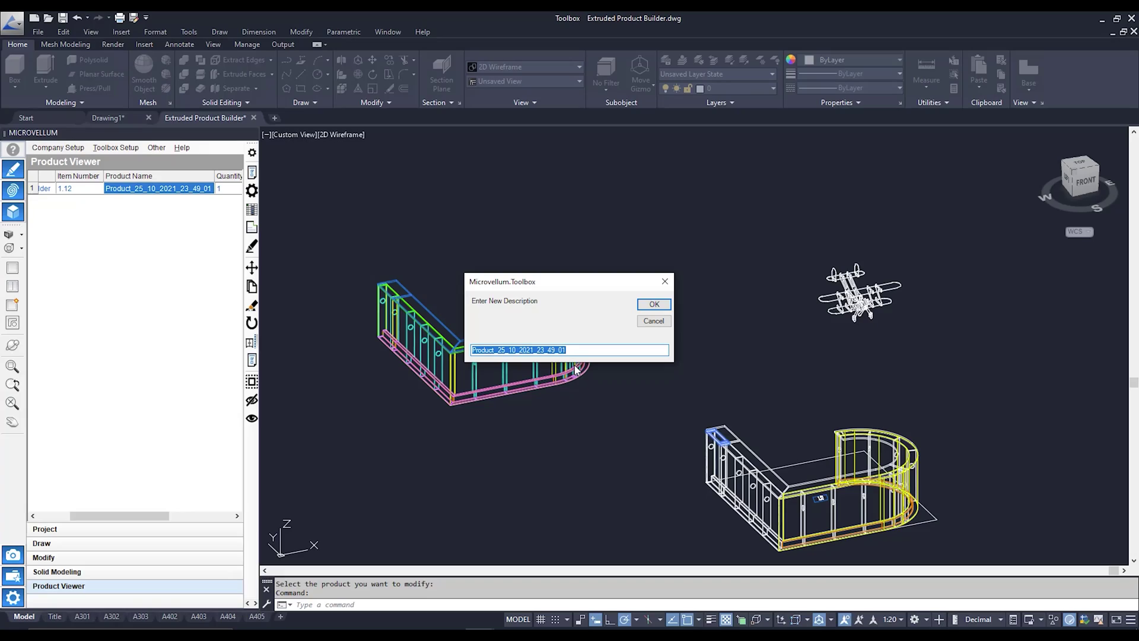
text(St)
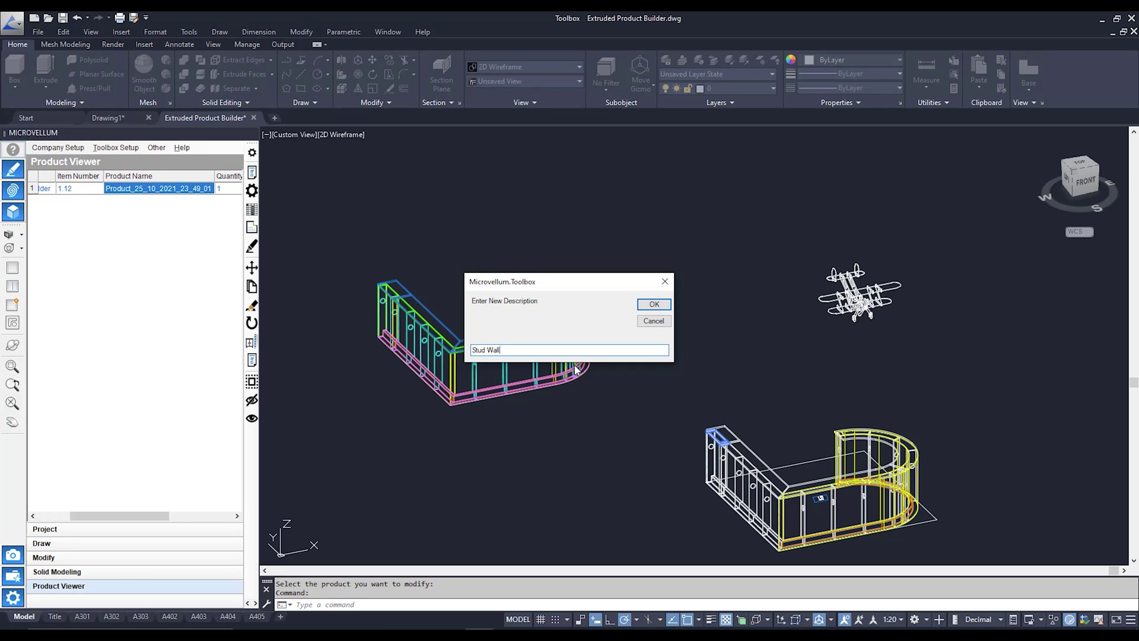
text(ud Wall)
click(652, 309)
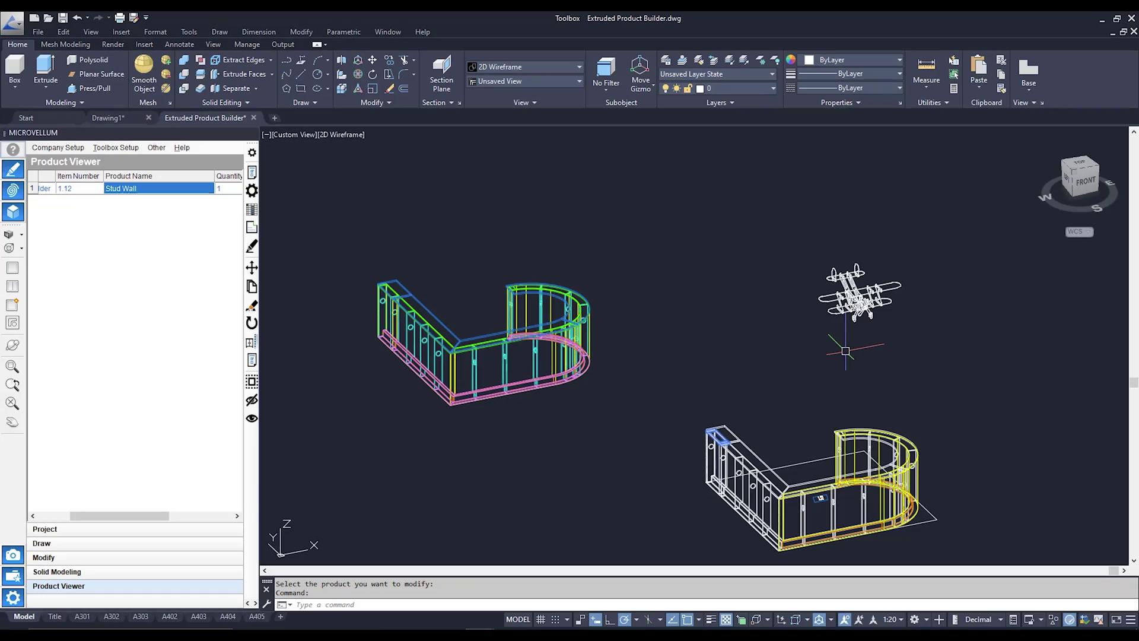
Step: Run the Solid Model Analyzer on all the airplane's solids without saving the drawing first
click(119, 572)
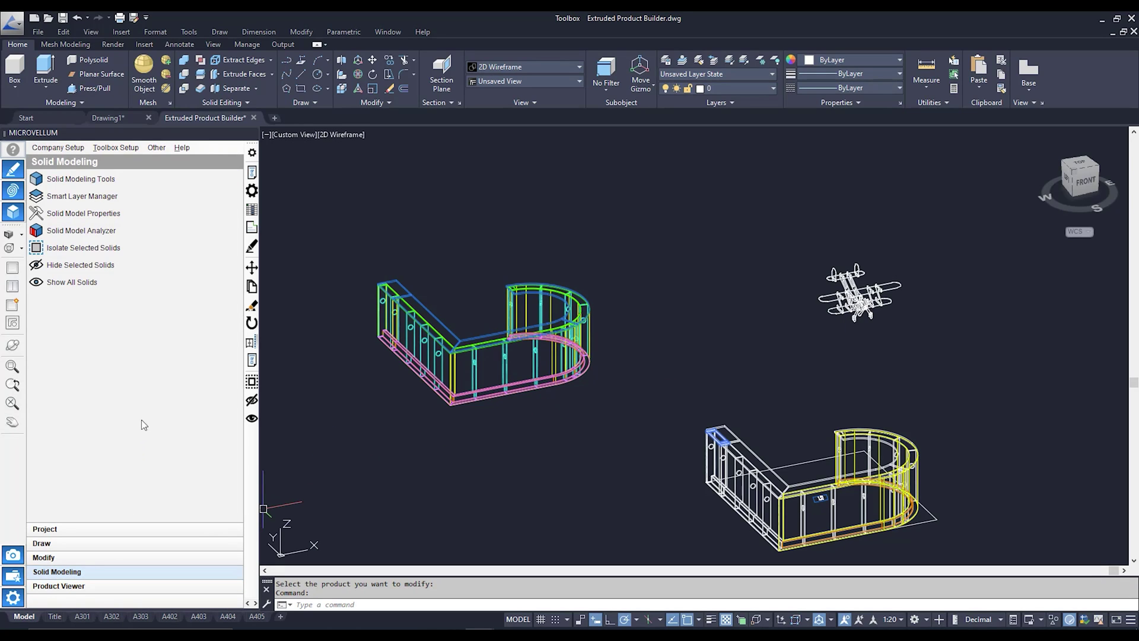
click(129, 236)
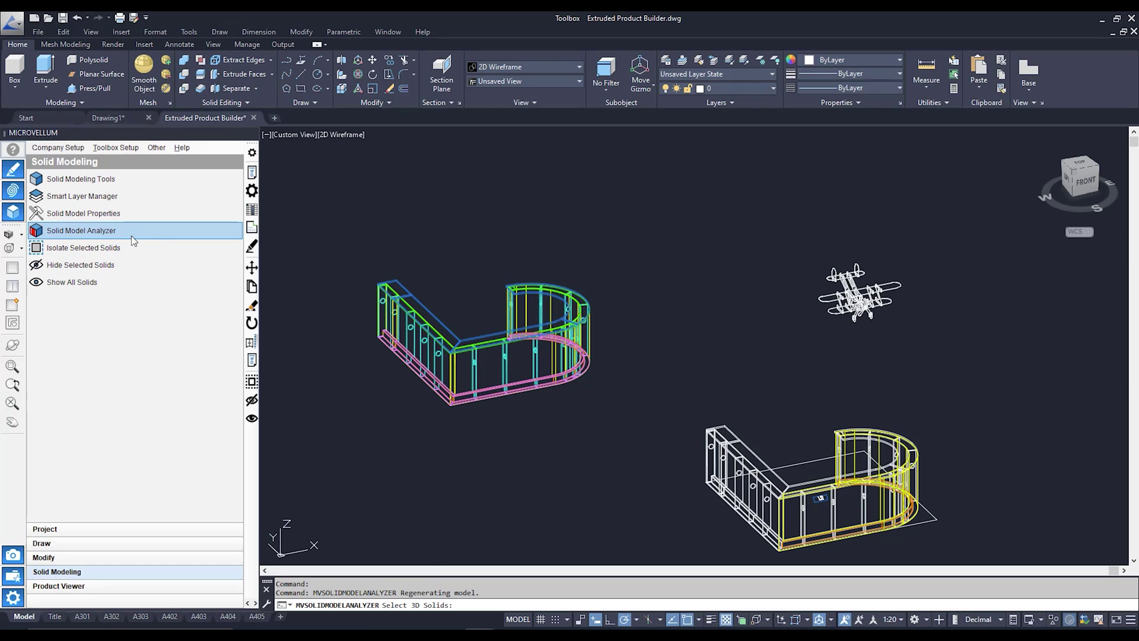
click(778, 207)
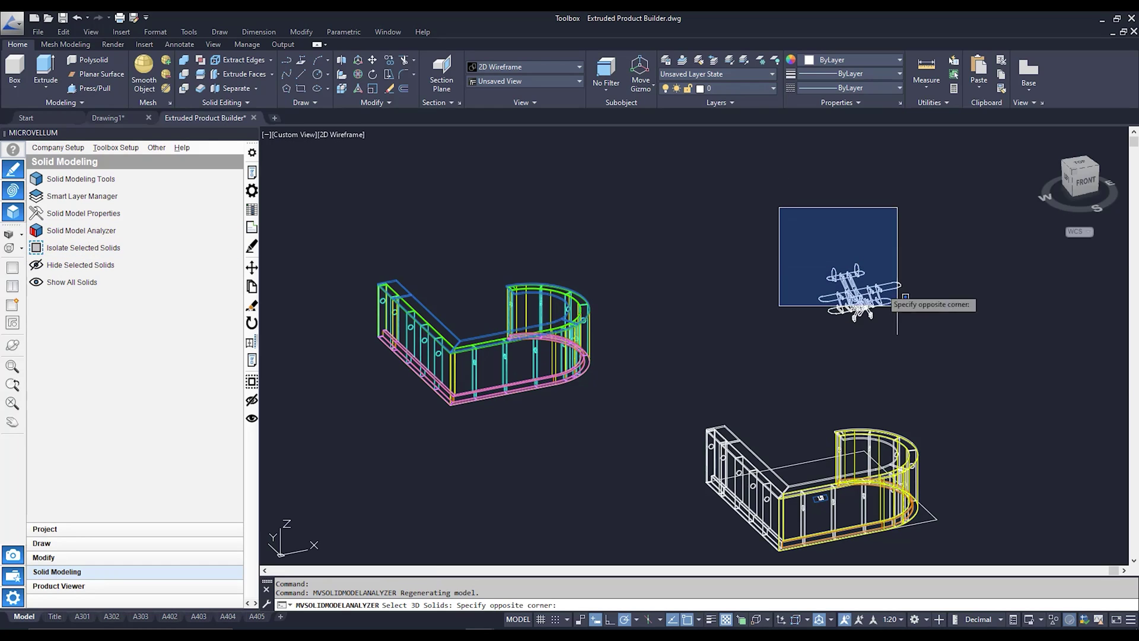
click(965, 360)
key(Return)
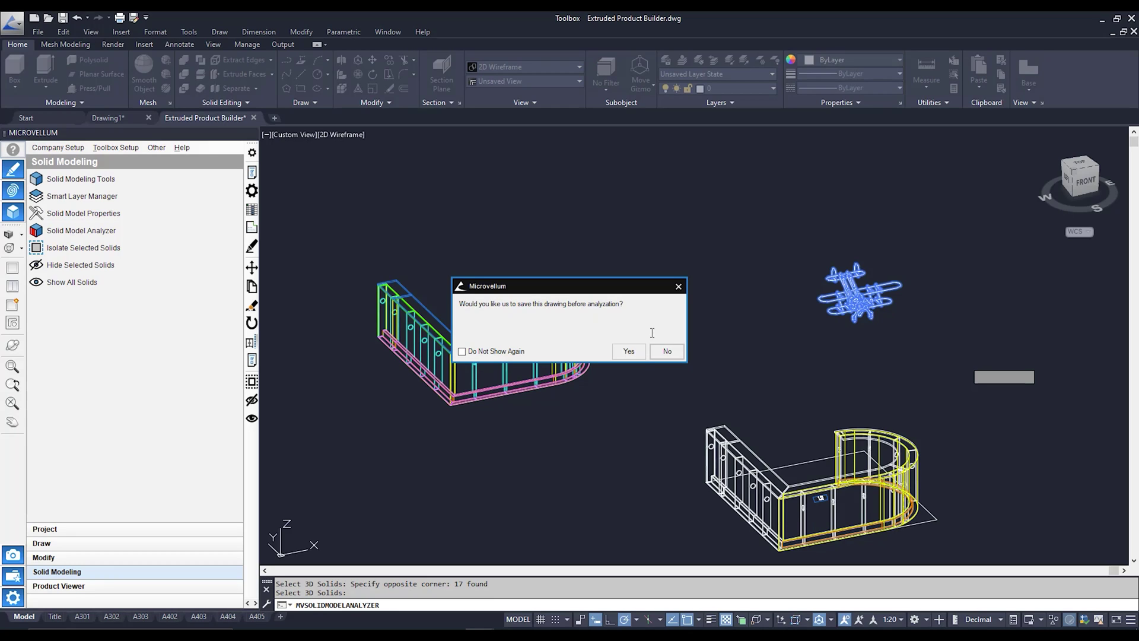
click(666, 351)
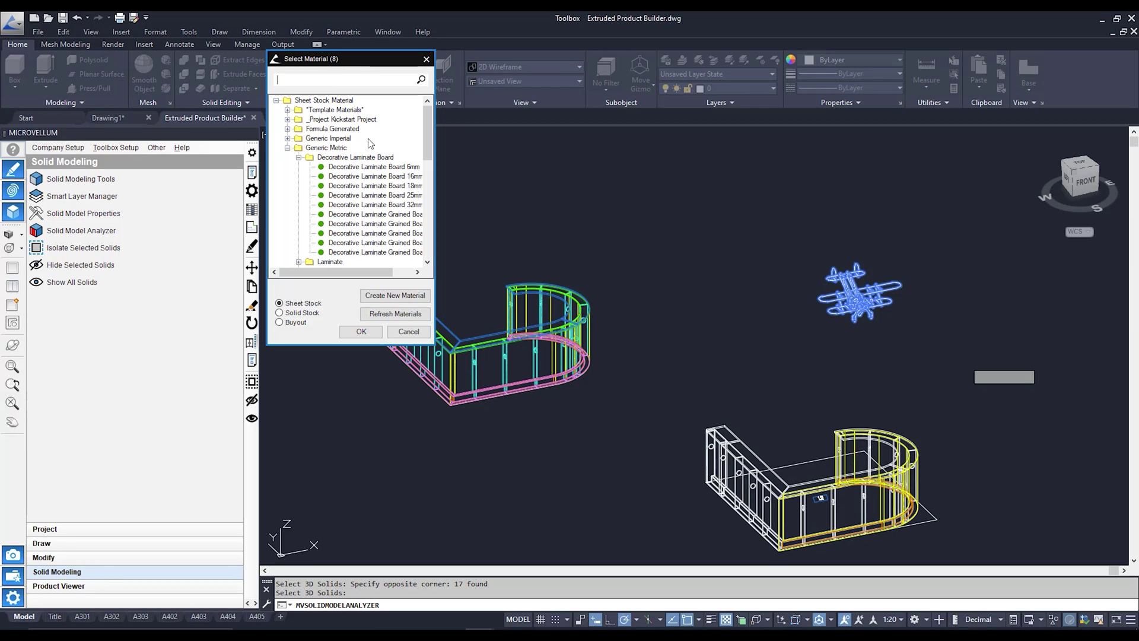
Step: Create a new sheet stock material named "MDF 8mm" with a thickness of 8 and no grain
scroll(368, 166, down, 4)
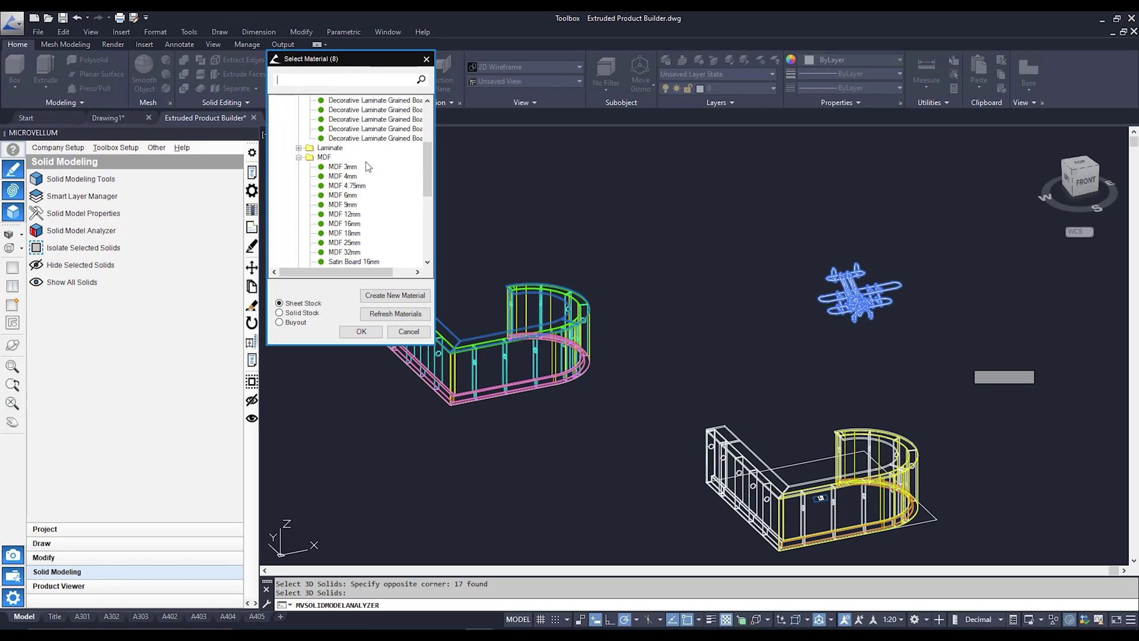
scroll(368, 166, down, 1)
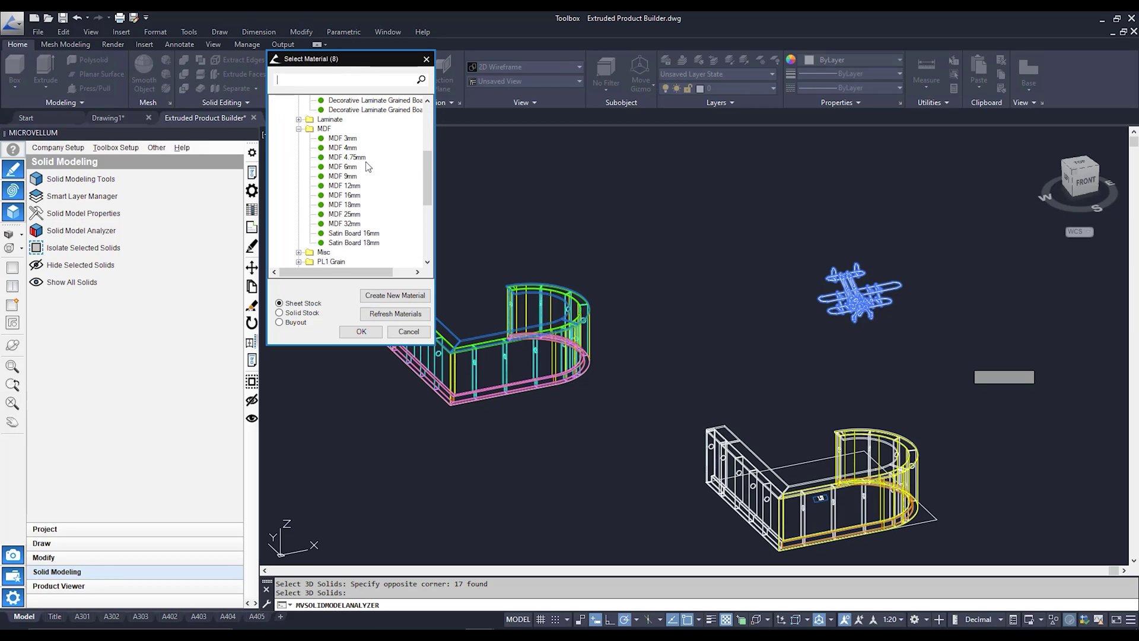
click(398, 295)
click(627, 351)
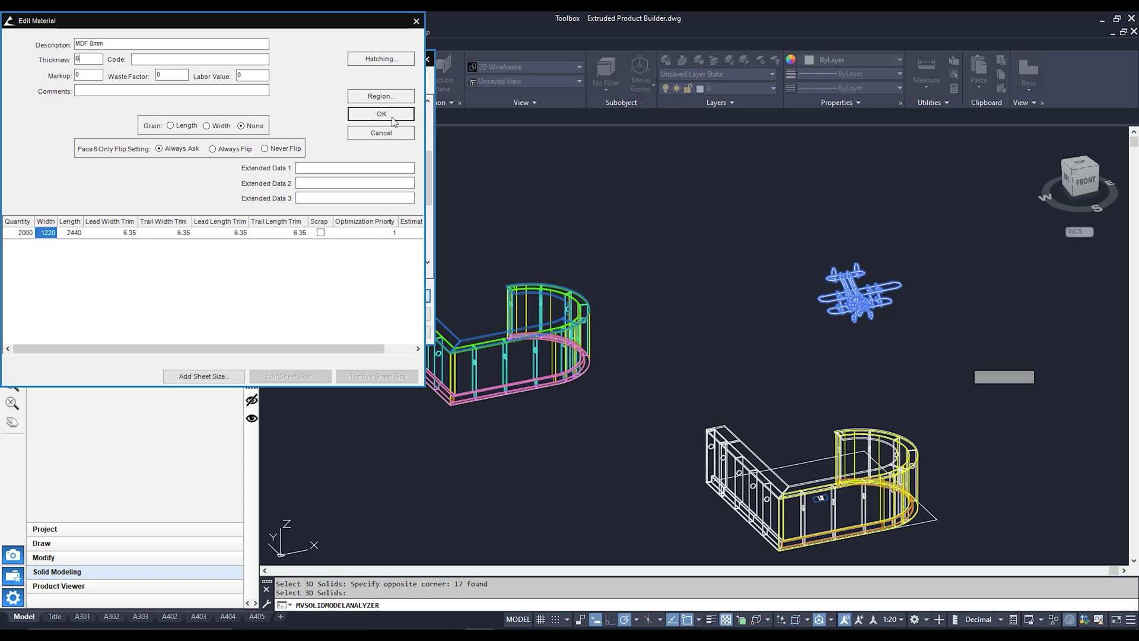
click(367, 115)
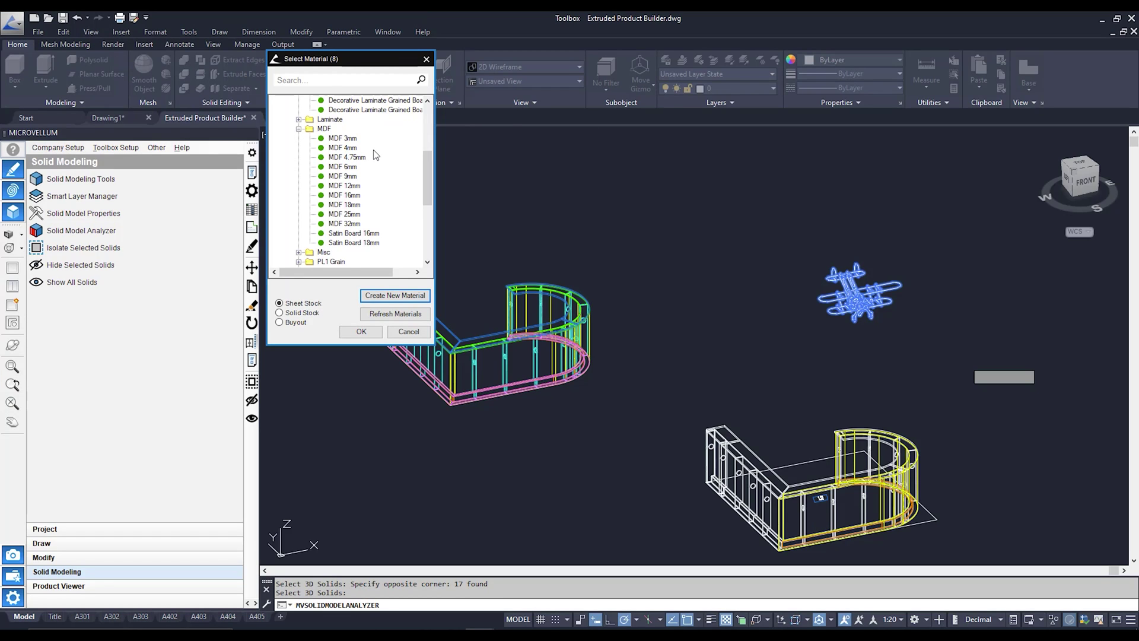
Step: Assign the MDF 8mm material from the _Project Kickstart Project folder to the analyzed airplane parts
scroll(372, 152, up, 5)
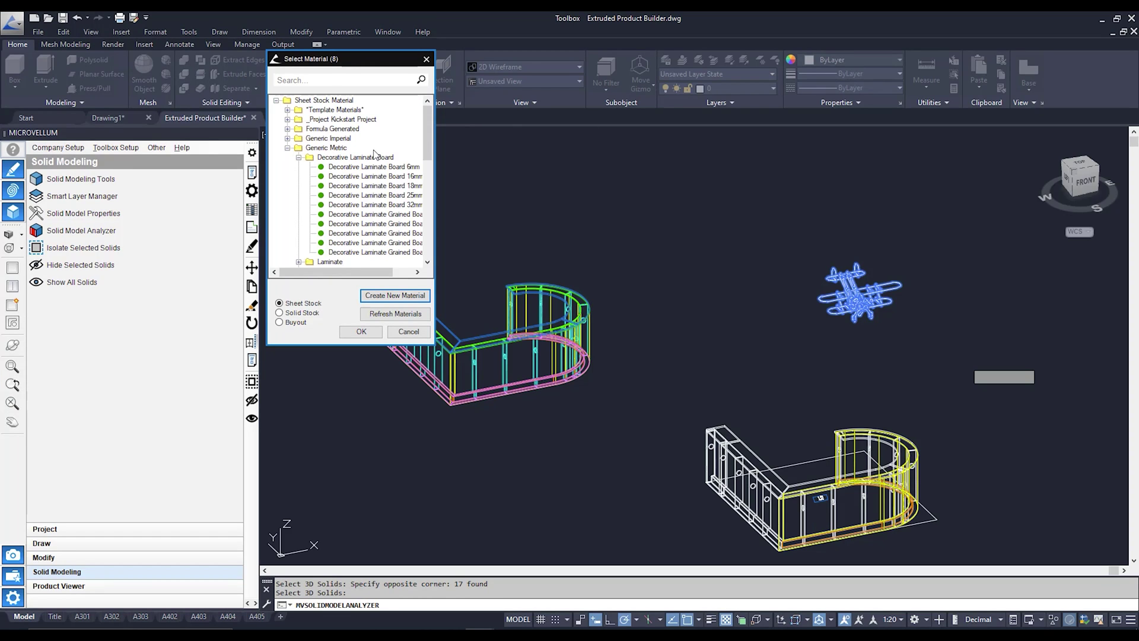
click(287, 119)
click(330, 129)
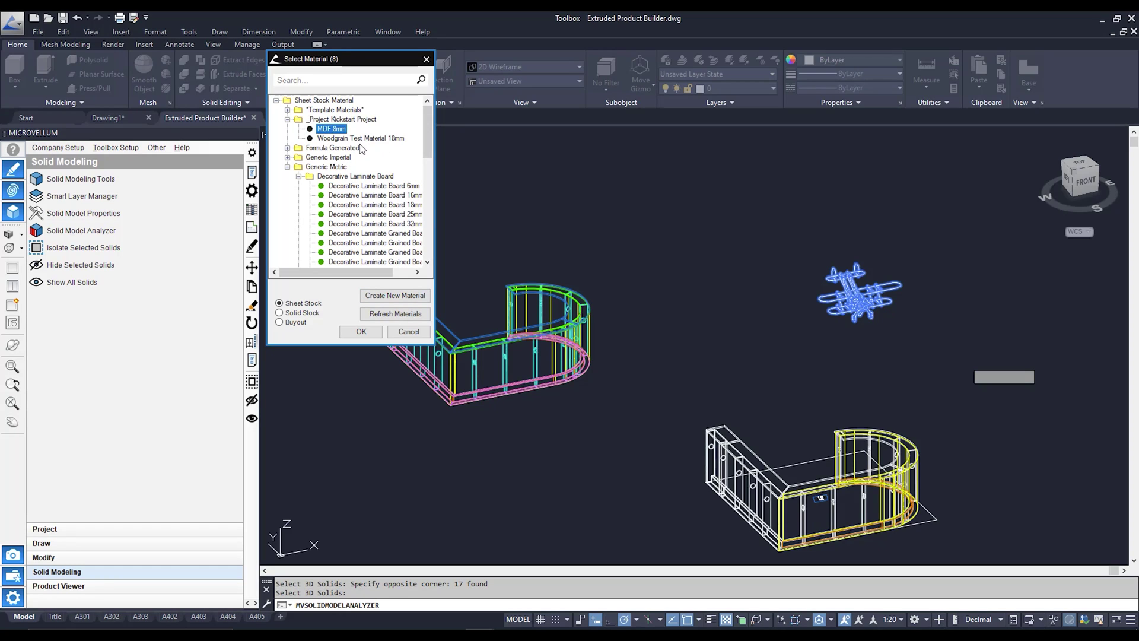
click(361, 331)
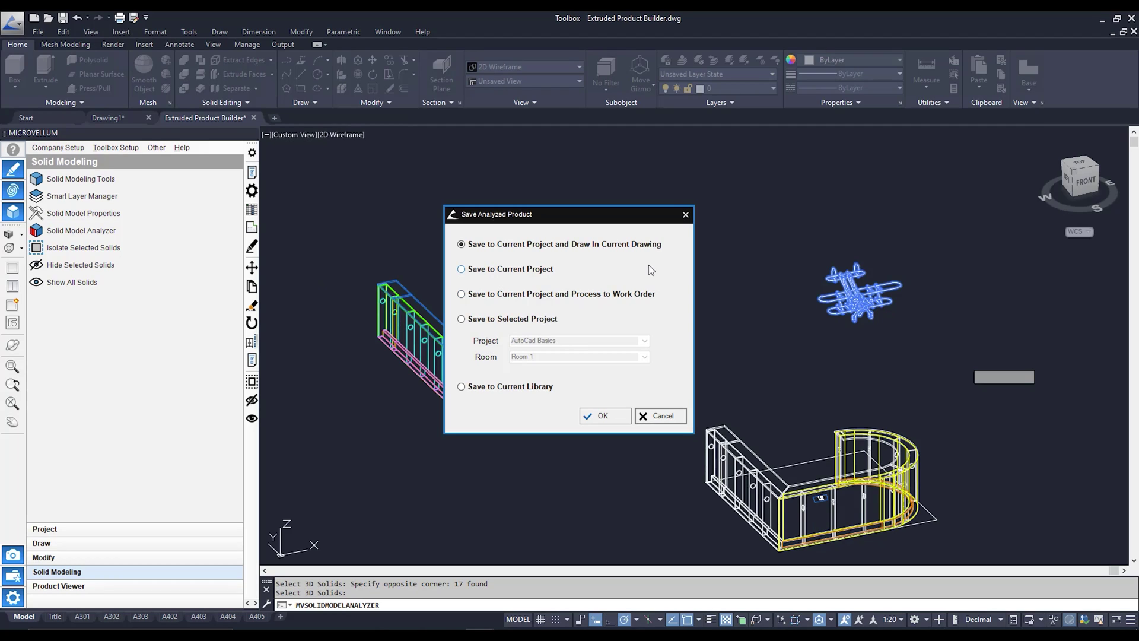
Step: Save the analyzed airplane to the current project and draw it in the current drawing beside the original airplane
click(600, 416)
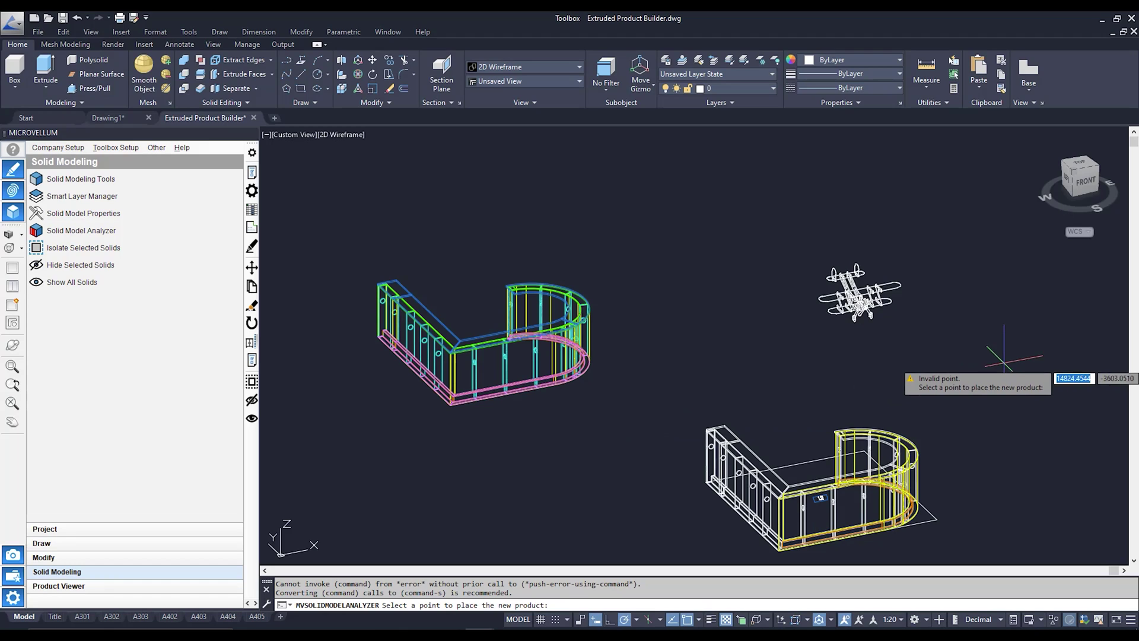
click(976, 382)
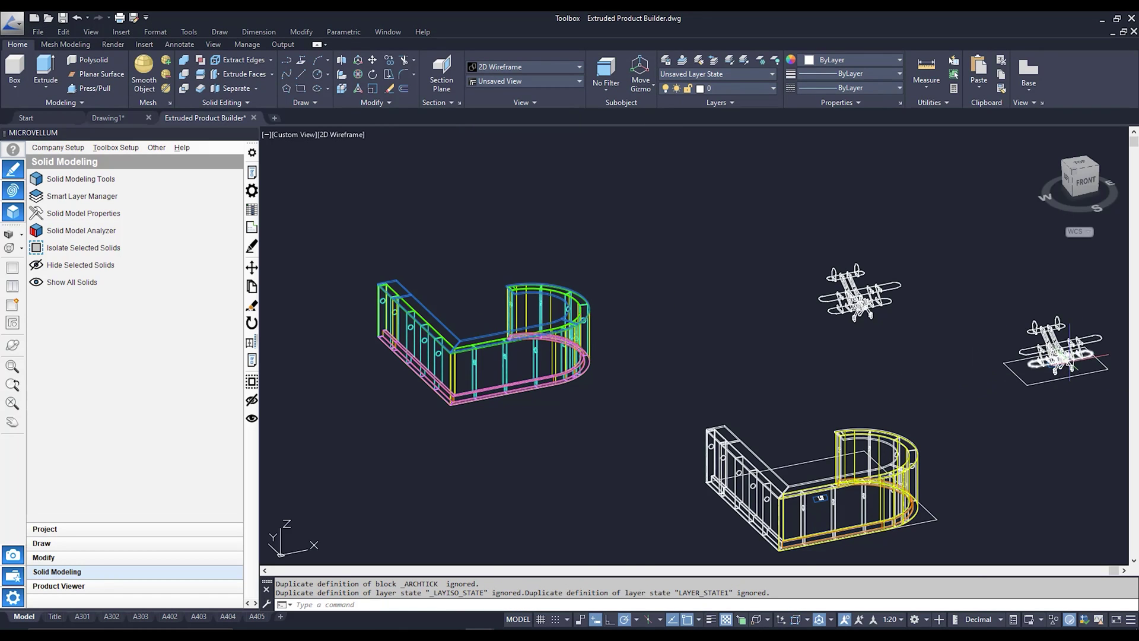
scroll(1085, 351, up, 4)
scroll(1081, 347, up, 3)
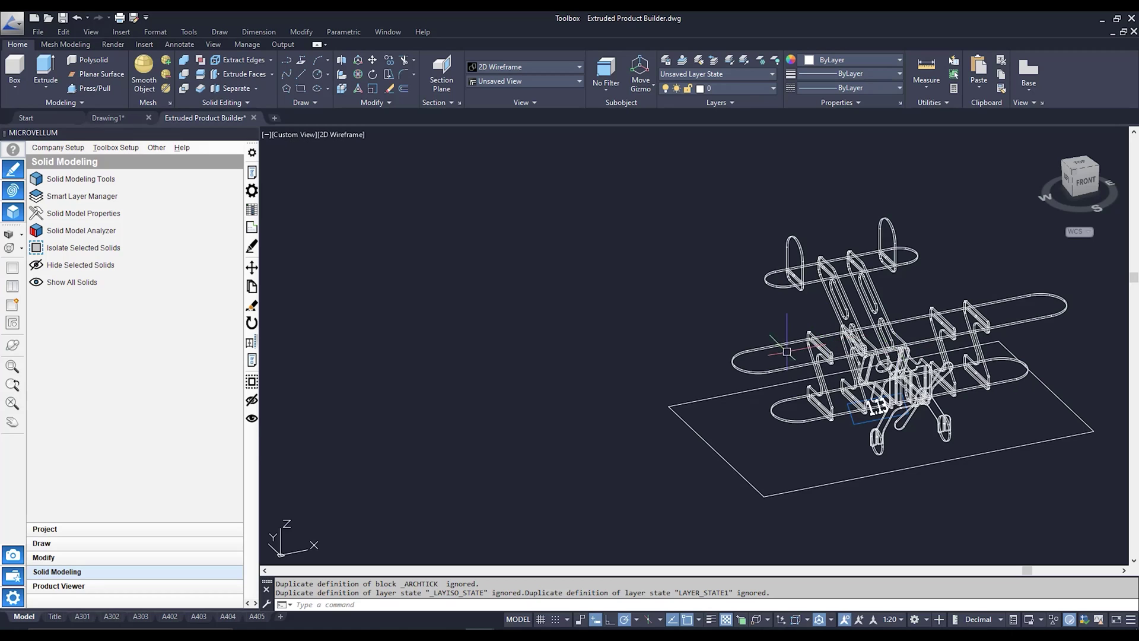
Step: Open the part properties of the analyzed airplane product and check which solids Part_1, Part_2 and Part_3 correspond to
click(101, 560)
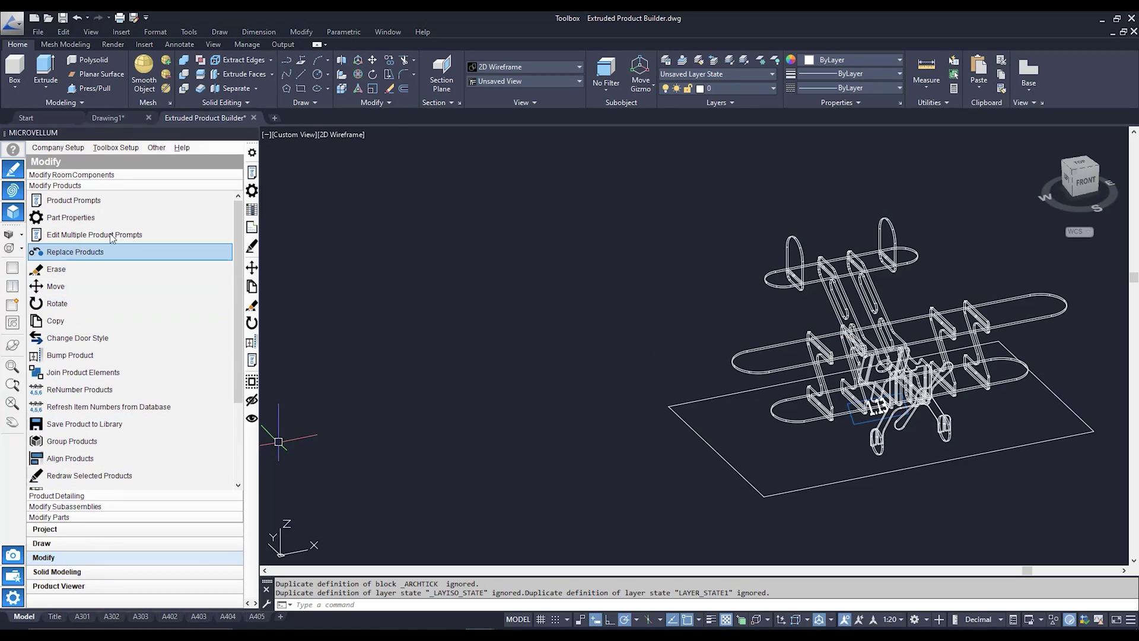
click(117, 214)
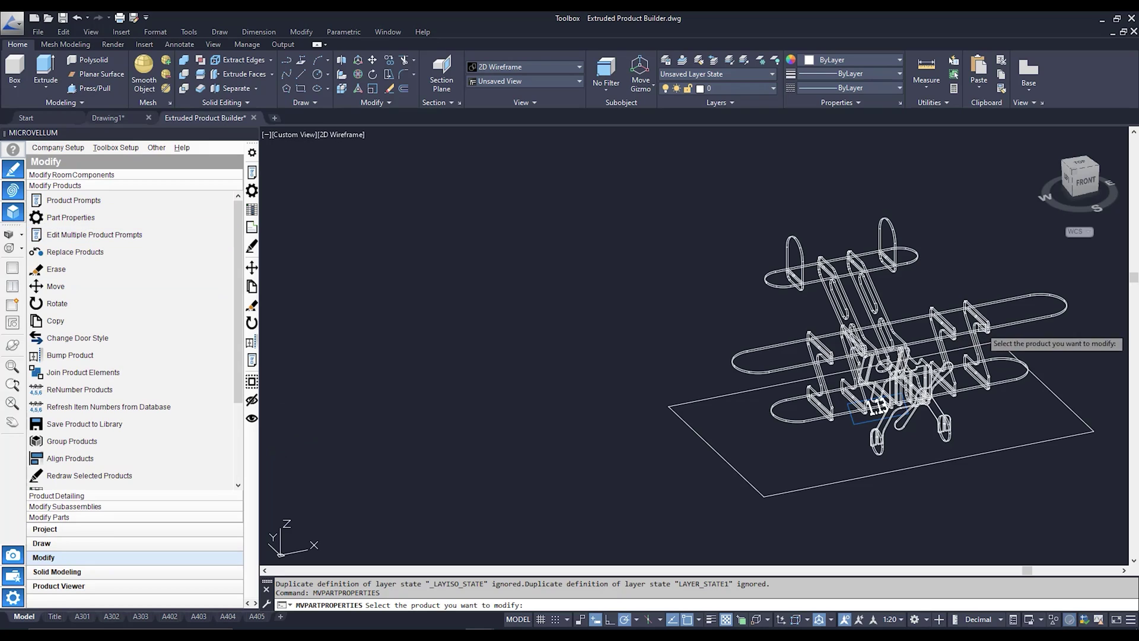
click(879, 348)
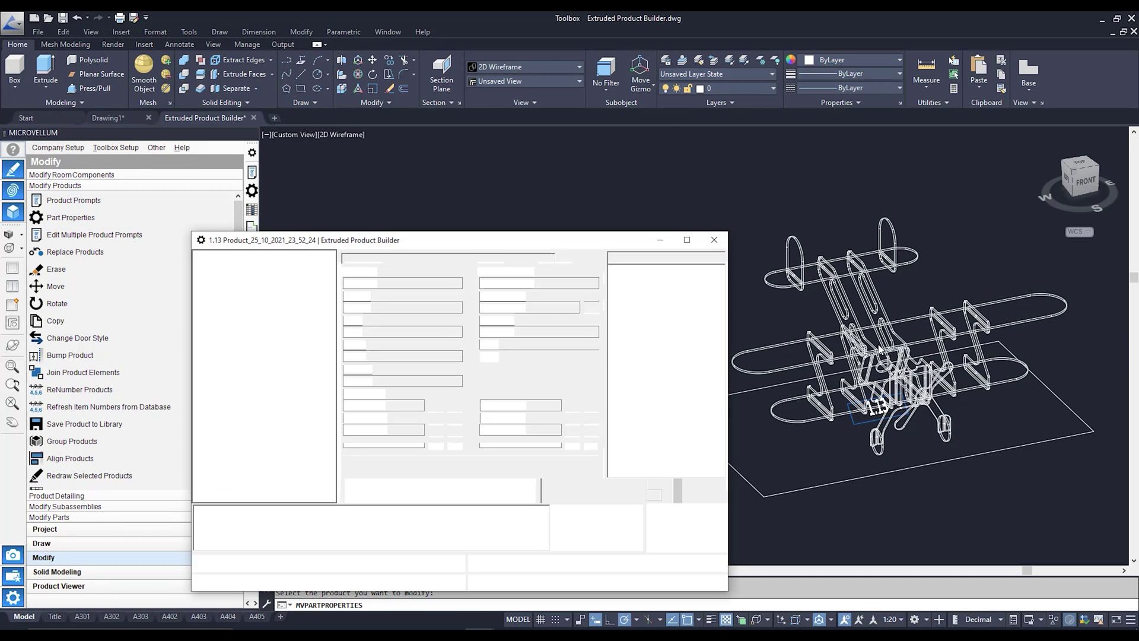
click(631, 269)
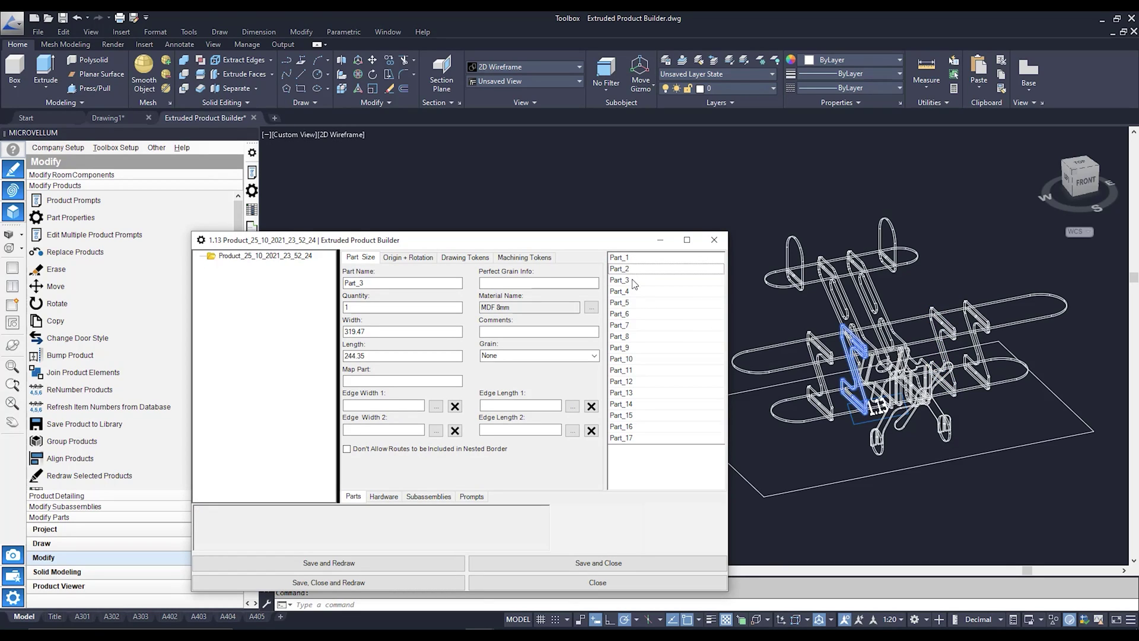
click(634, 261)
click(635, 270)
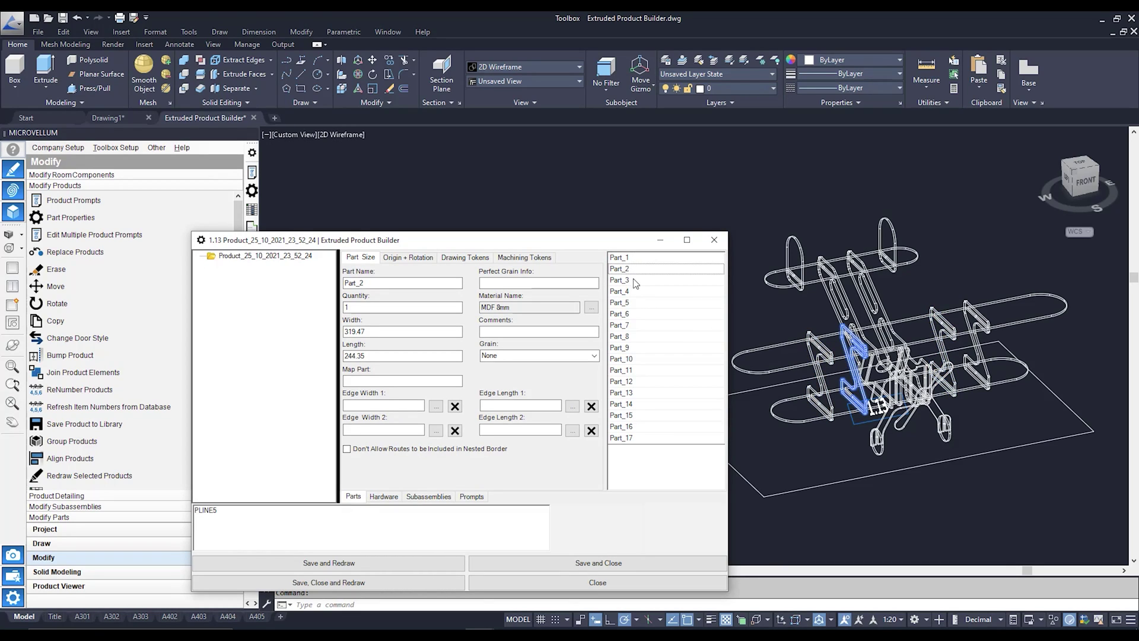
click(636, 281)
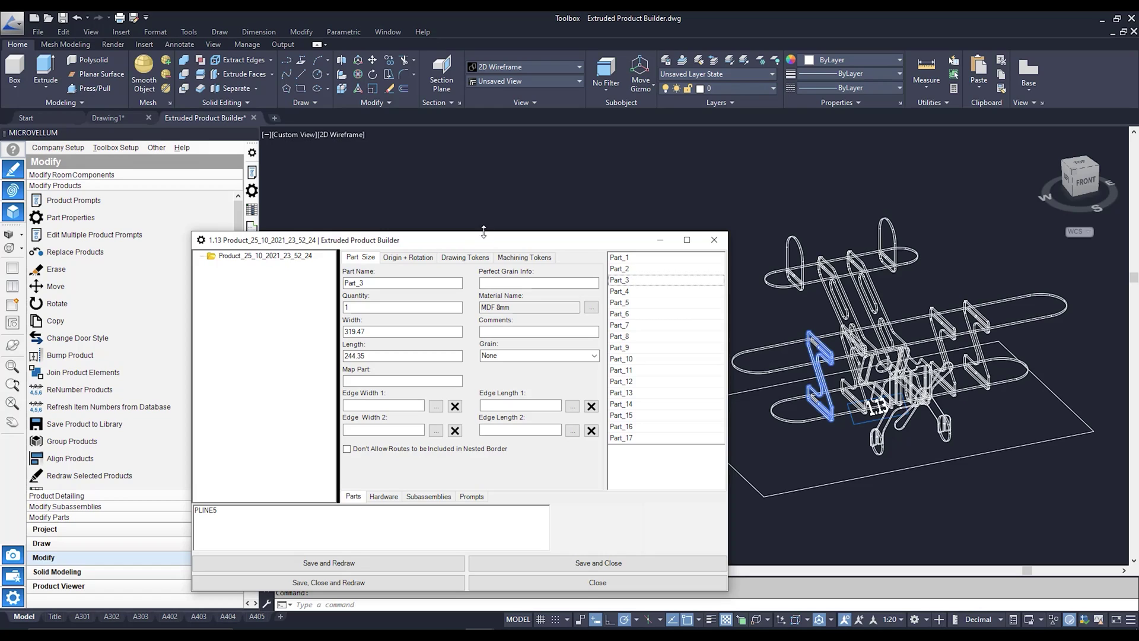
click(631, 257)
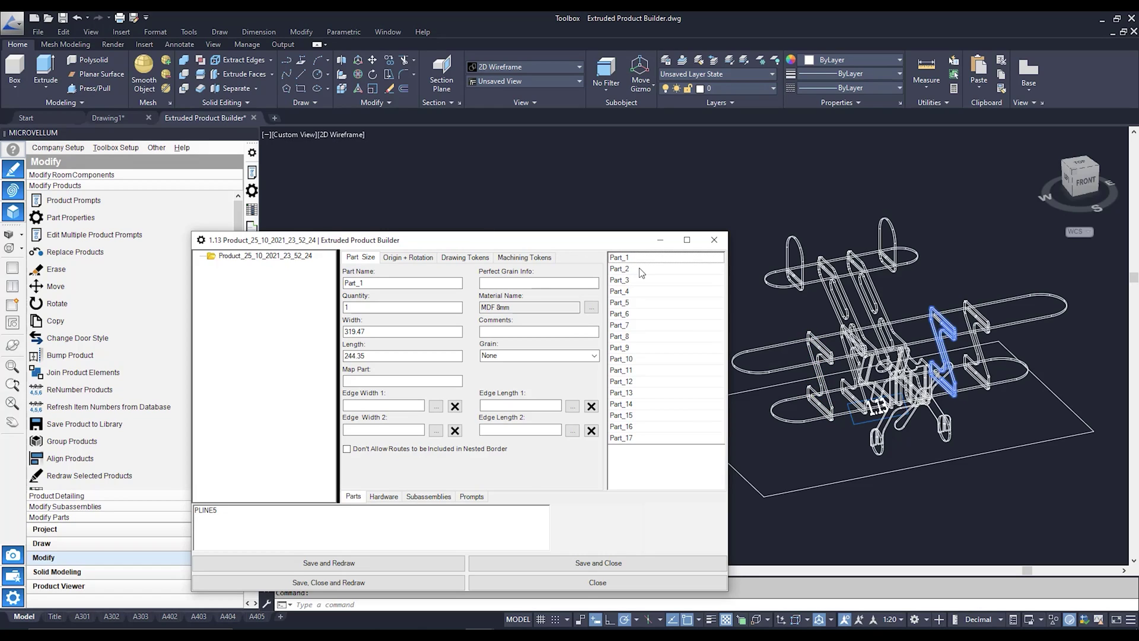
click(634, 269)
click(632, 281)
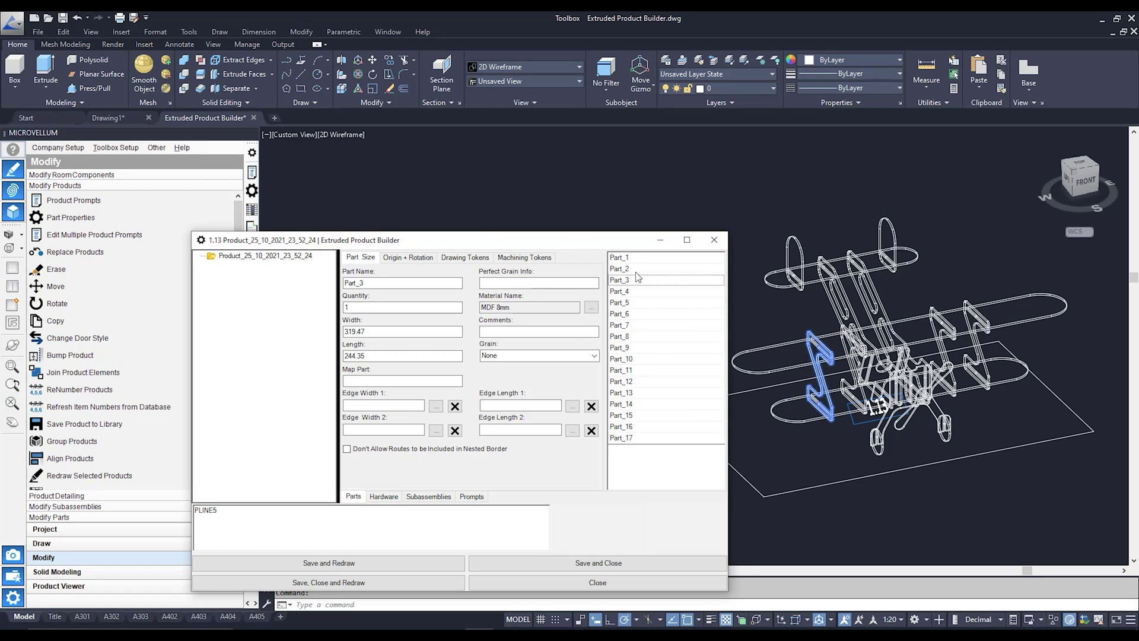
click(639, 259)
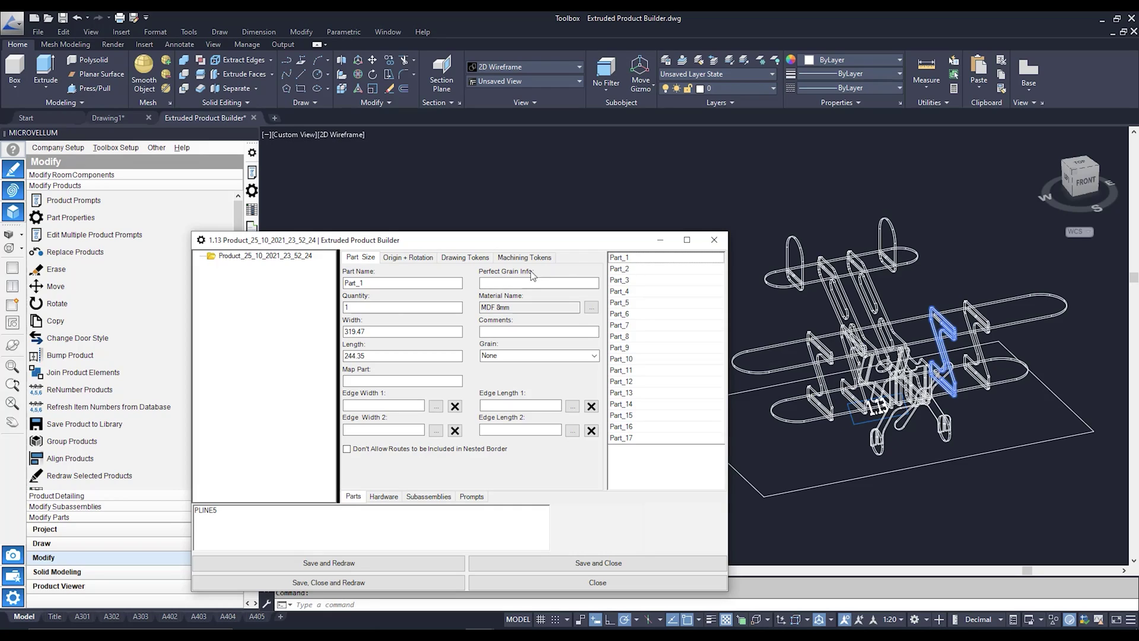
double_click(374, 283)
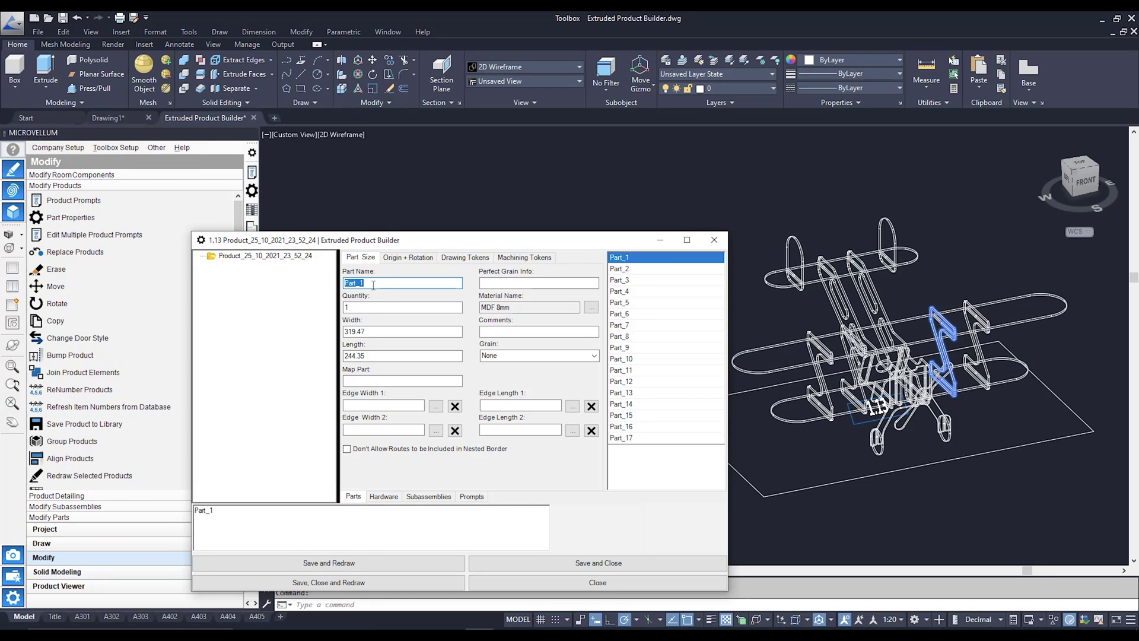
Step: Rename Part_5, the airplane's upper wing, as Wing
click(620, 291)
click(627, 304)
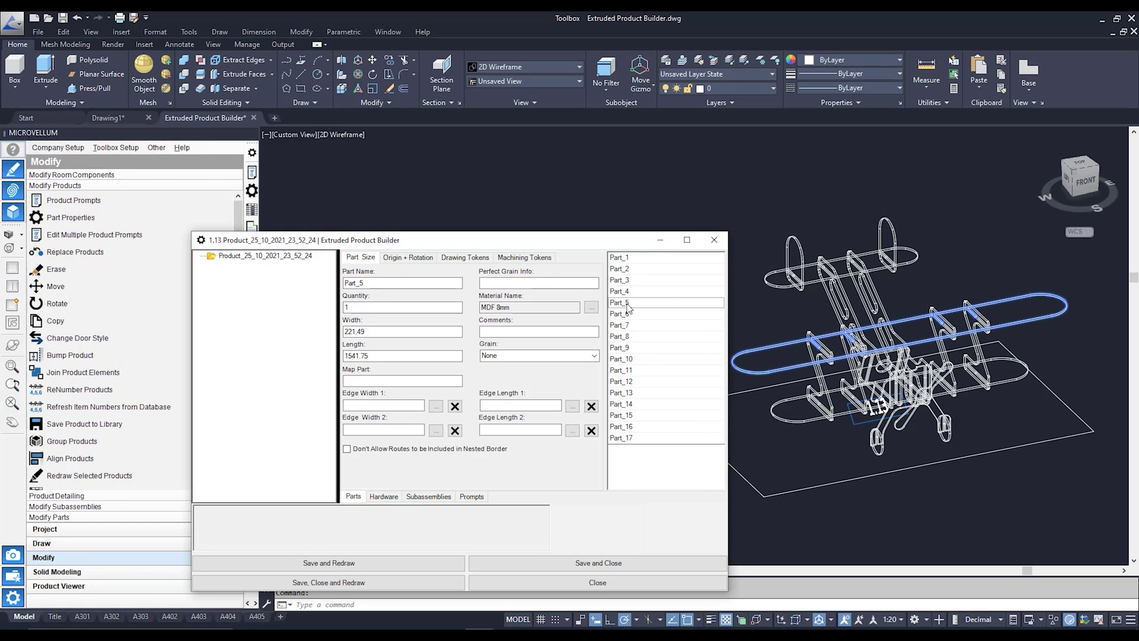
double_click(389, 285)
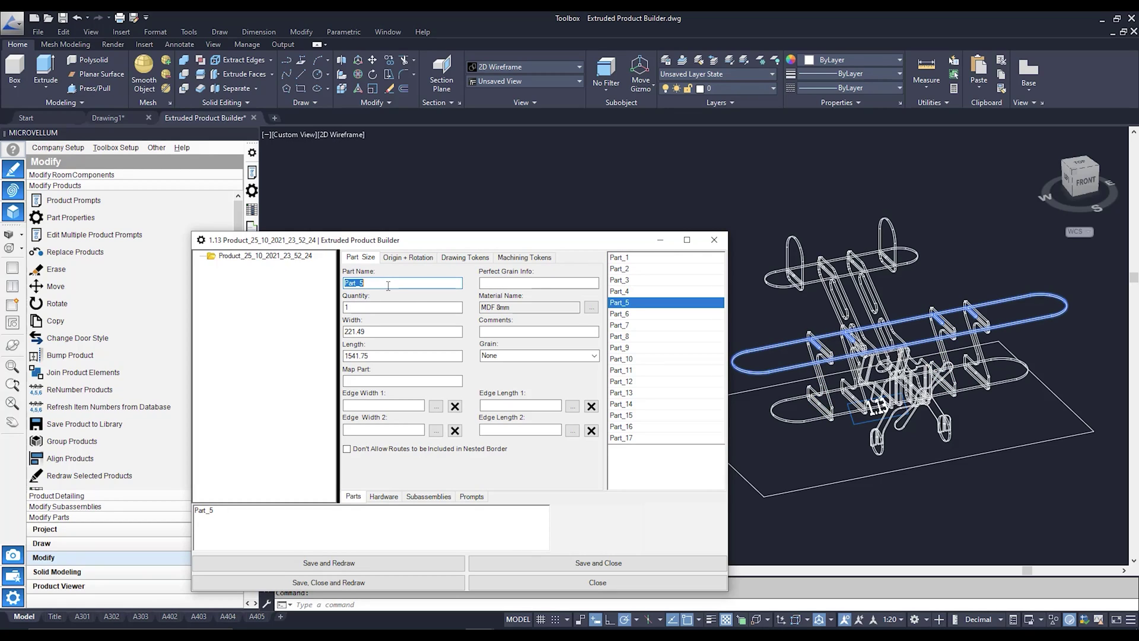
text(Wing)
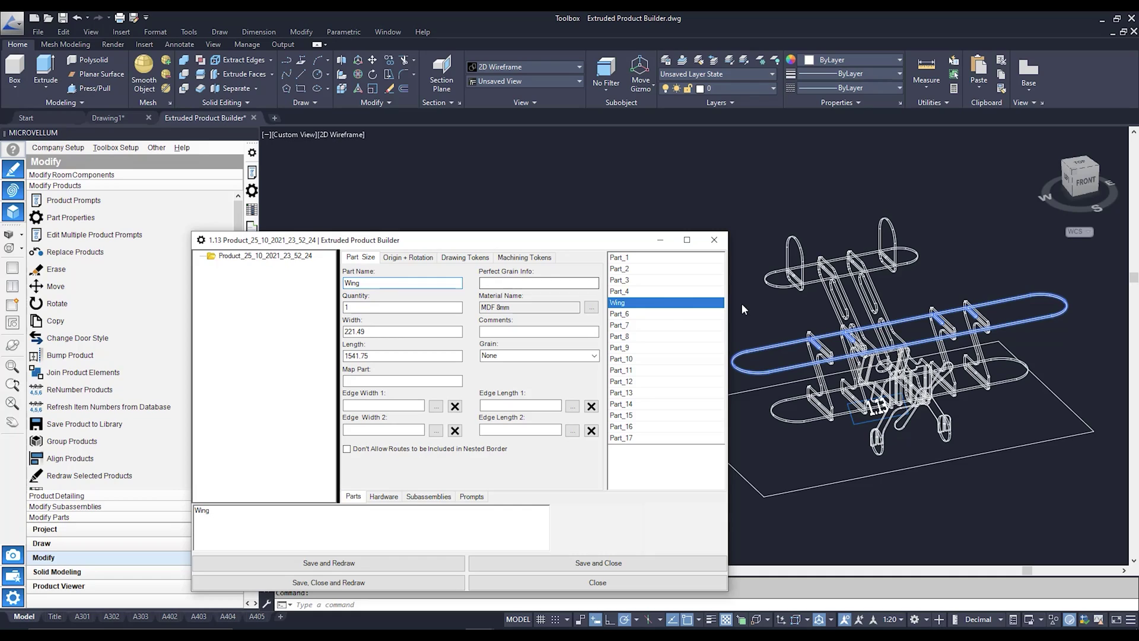
Step: Check which solids Part_6 and Part_7 correspond to, and close the part properties without saving
click(671, 317)
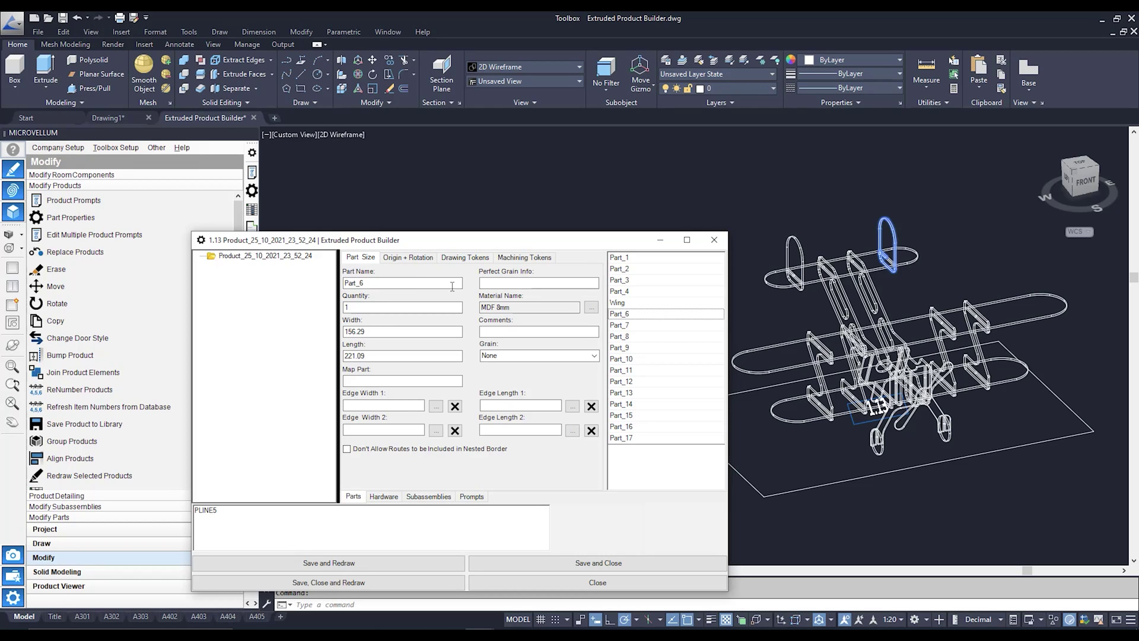
click(624, 325)
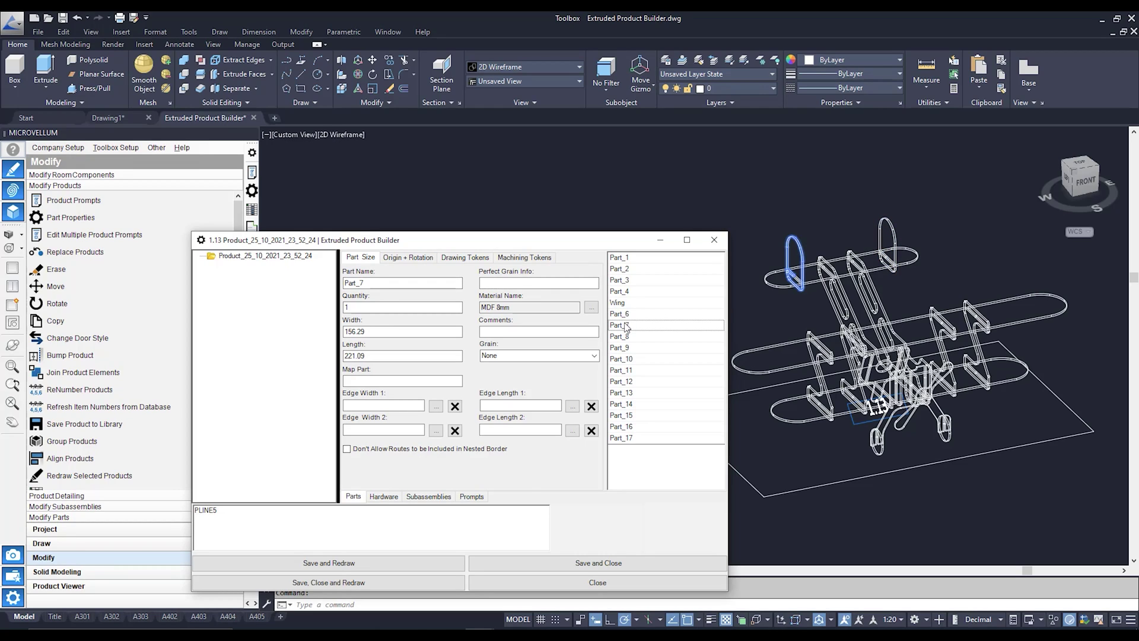
click(714, 240)
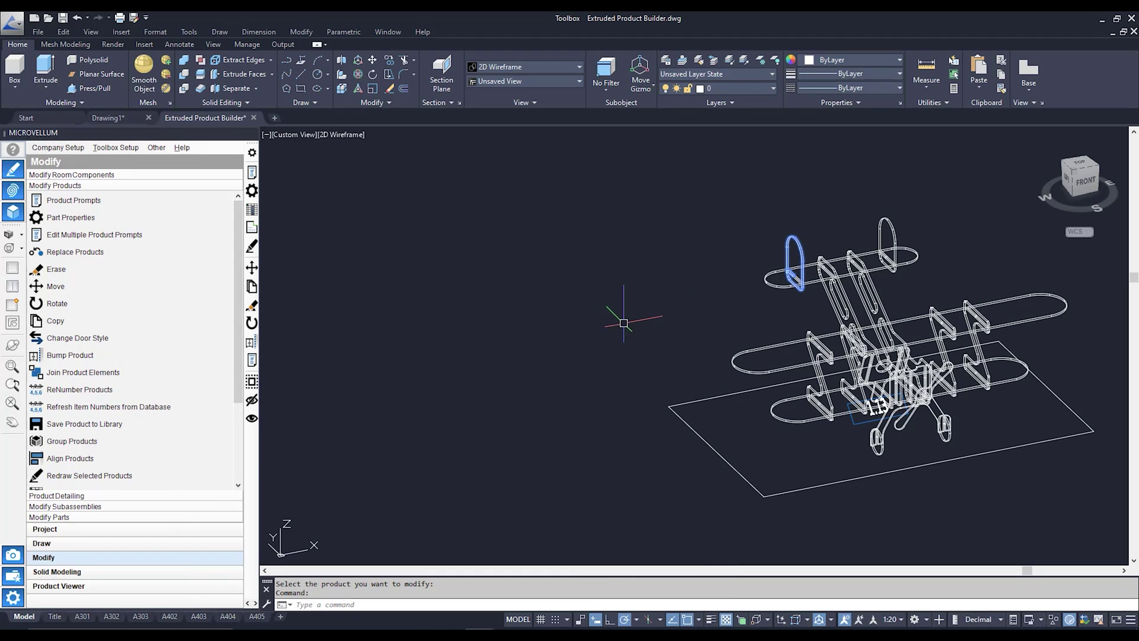
Step: Rename product 1.13 as Aeroplane in the project's product list
click(66, 587)
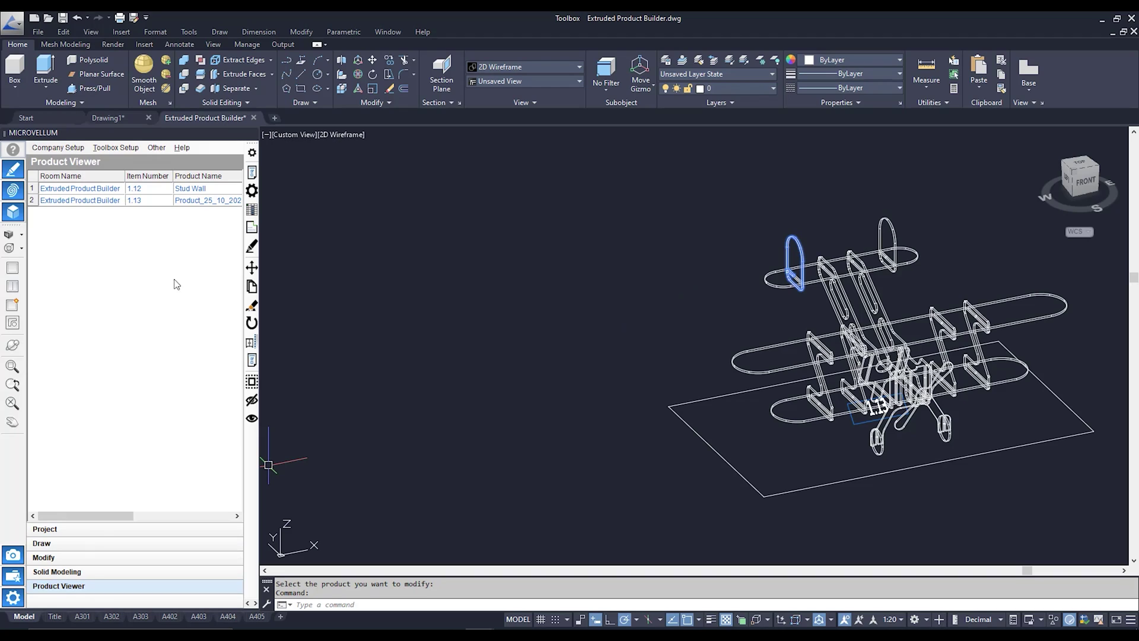
drag(101, 513, 133, 514)
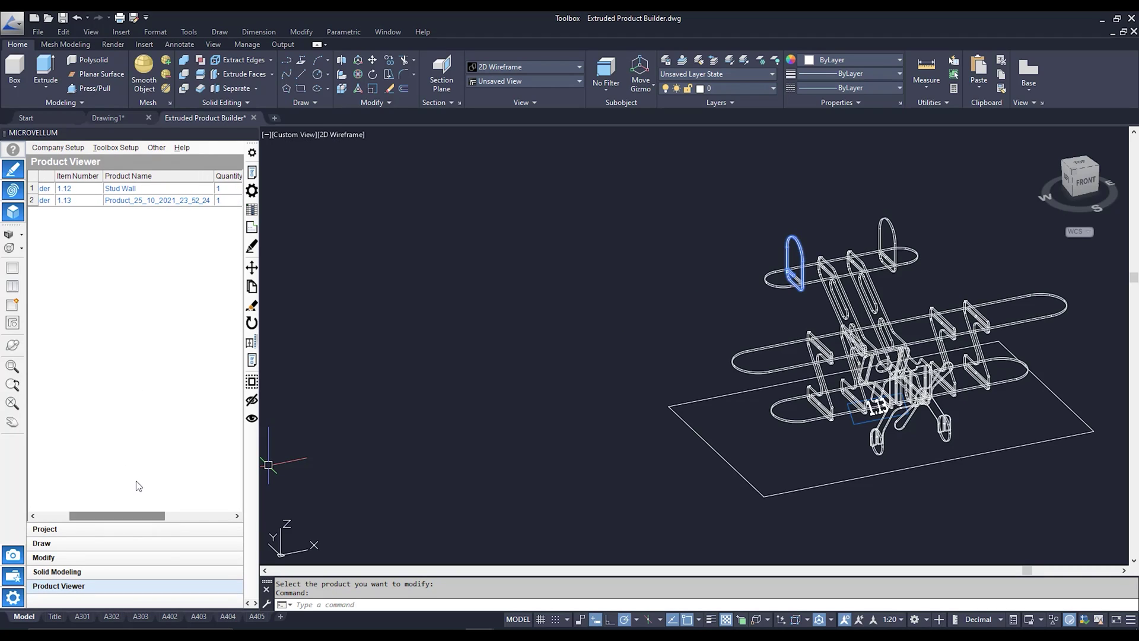
double_click(159, 202)
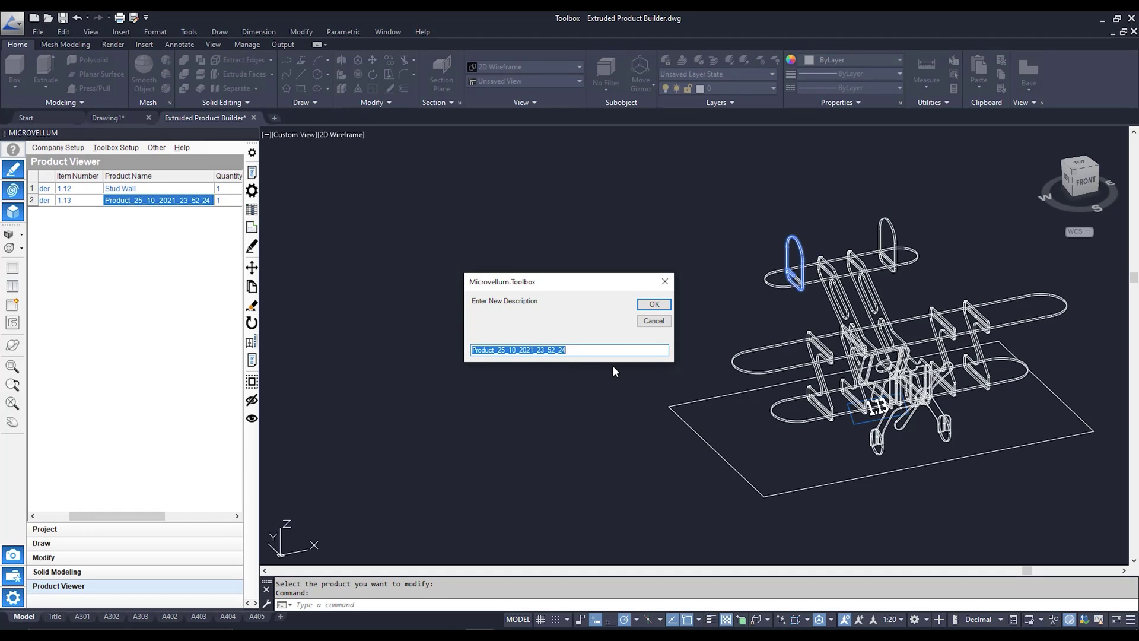
text(Aeroplane)
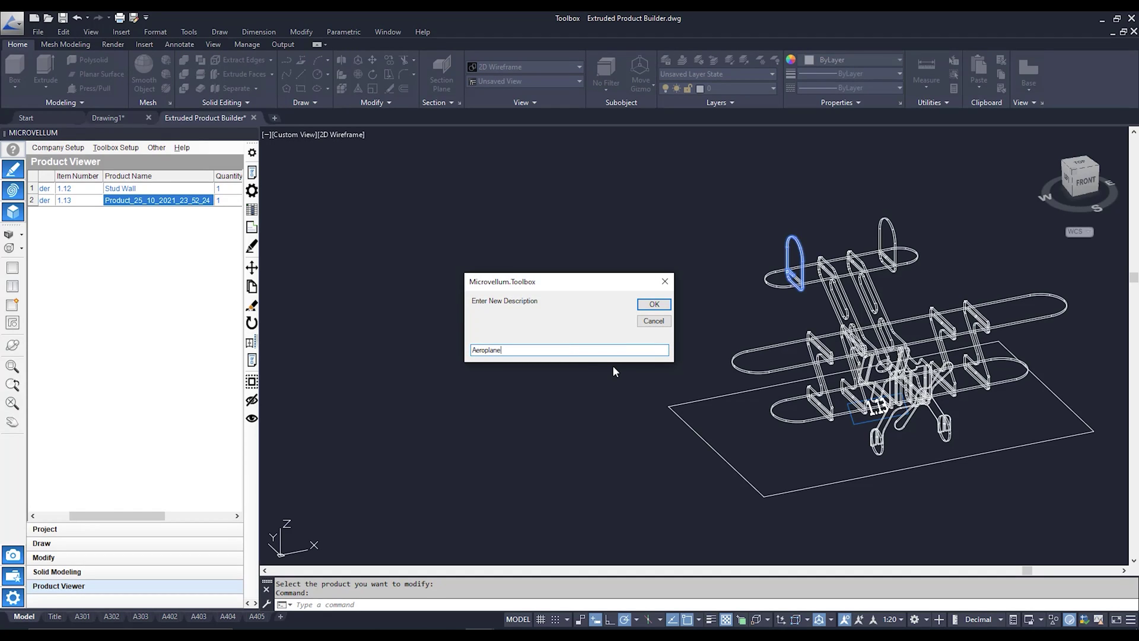
key(Return)
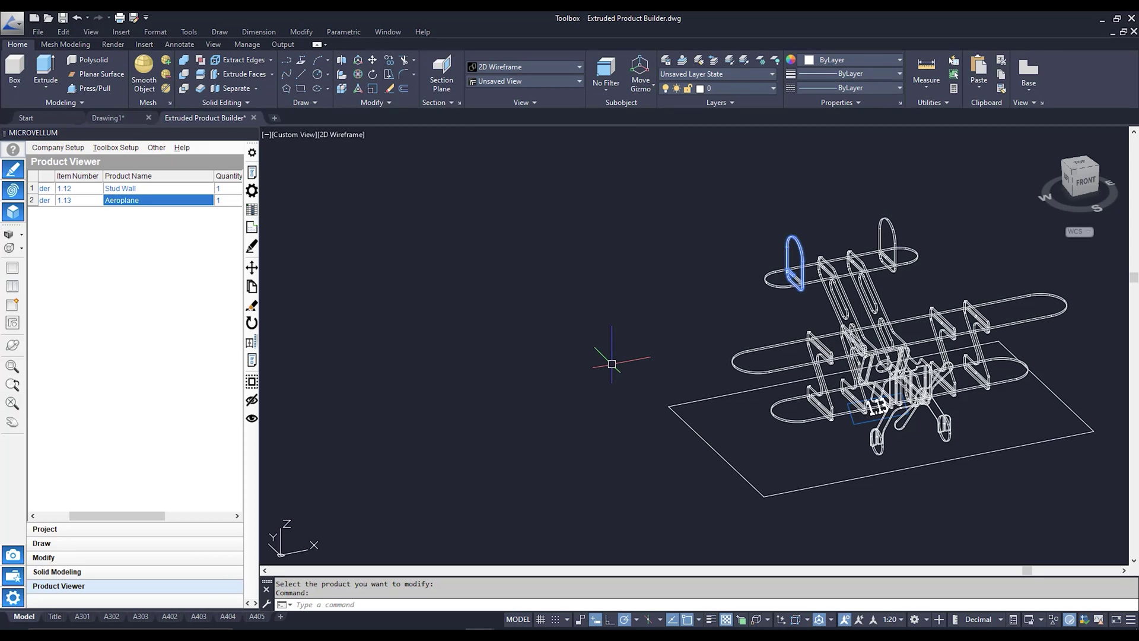
scroll(558, 356, down, 4)
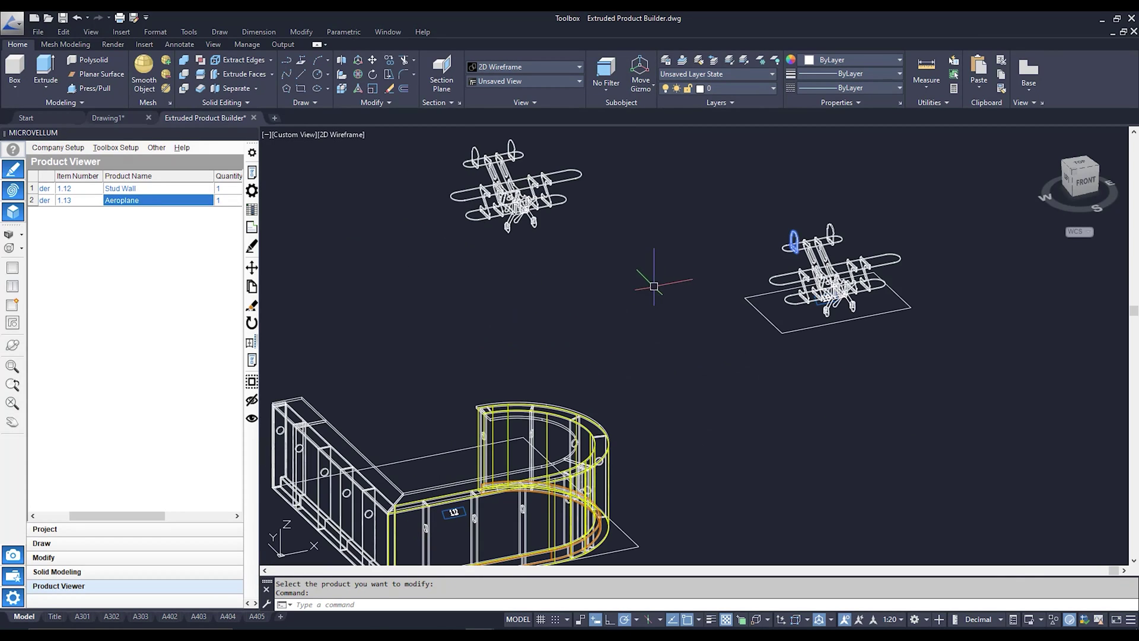
scroll(659, 278, down, 3)
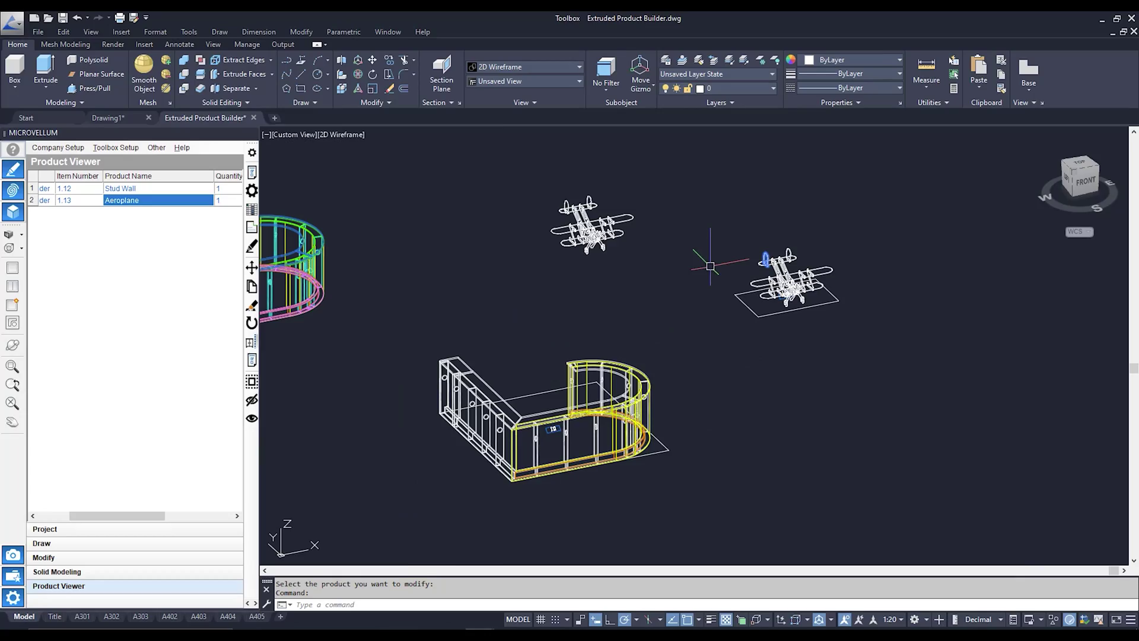